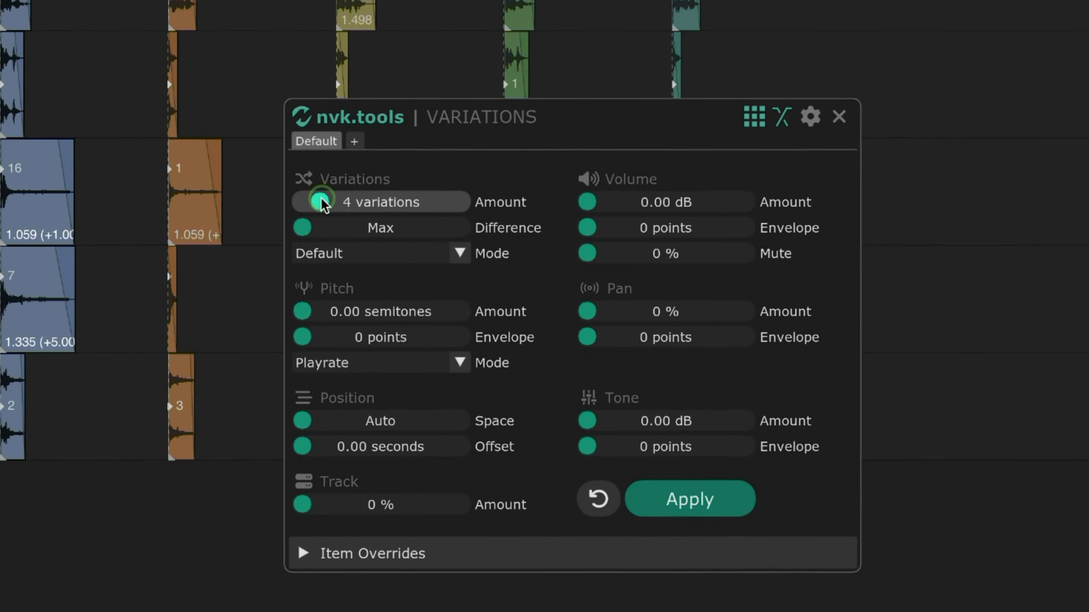
- Set the pitch variation to 5.48 semitones with a 5-point pitch envelope, and the space between variations to about 2.55 seconds
left_click_drag(292, 306, 396, 332)
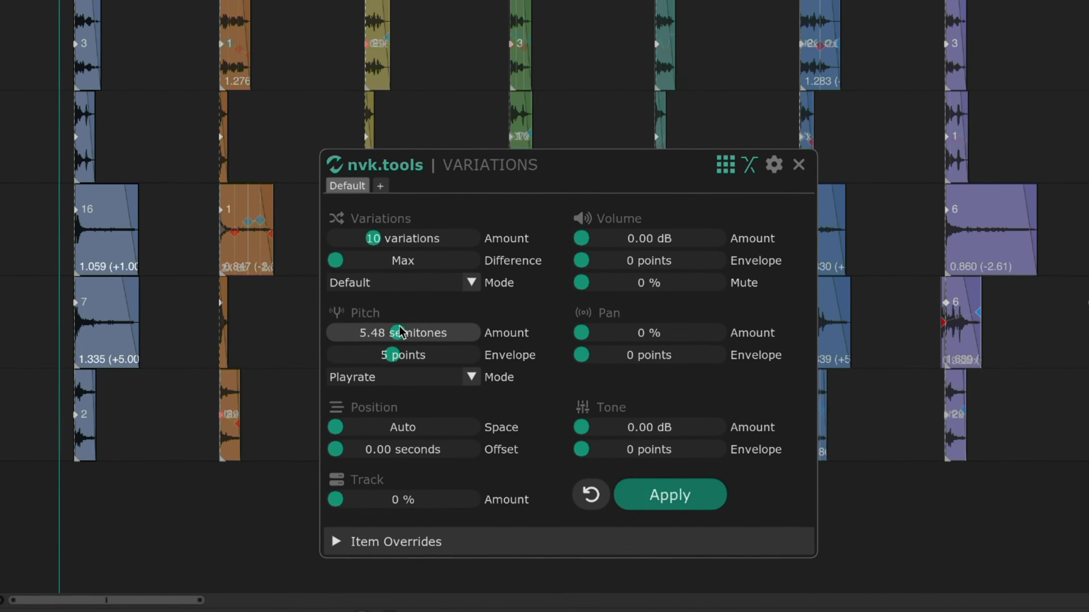
left_click_drag(329, 351, 388, 350)
left_click_drag(328, 426, 355, 436)
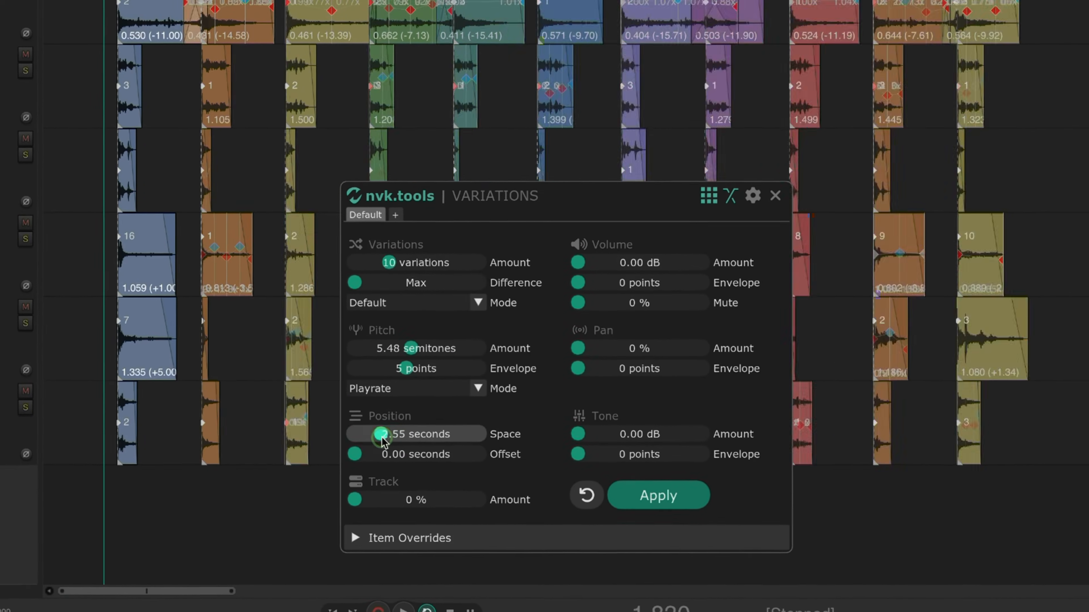
- Raise the position offset, track, volume, pan and tone amounts so the variations differ further
left_click_drag(355, 455, 402, 455)
left_click_drag(355, 500, 478, 501)
left_click_drag(575, 292, 638, 310)
left_click_drag(574, 368, 610, 370)
left_click_drag(571, 403, 614, 402)
left_click_drag(572, 456, 602, 458)
left_click_drag(572, 474, 621, 475)
scroll(243, 56, "down", 10)
left_click_drag(425, 334, 518, 340)
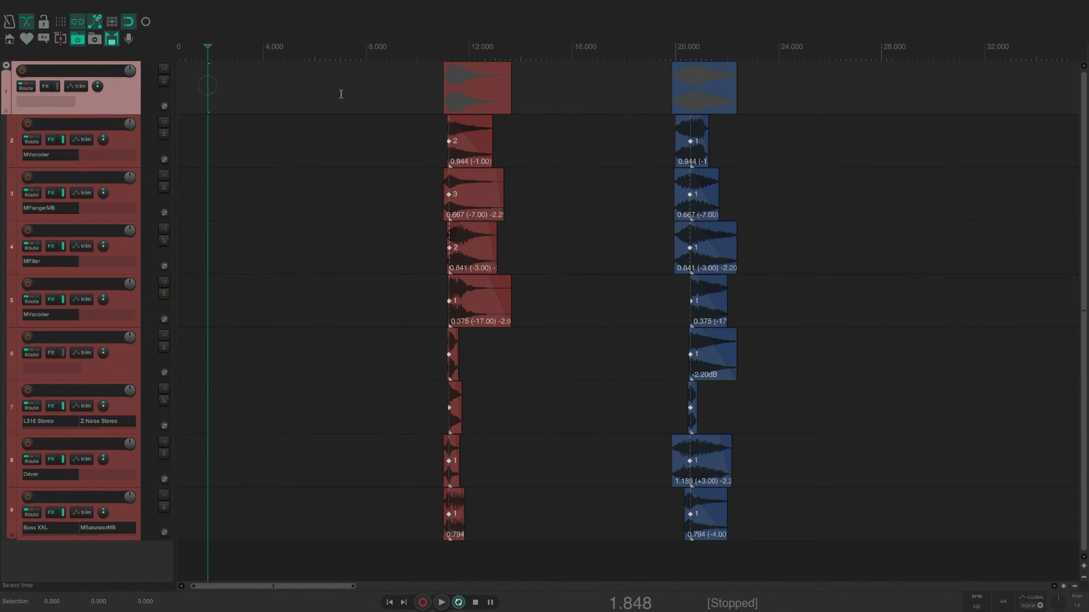
left_click_drag(624, 89, 923, 109)
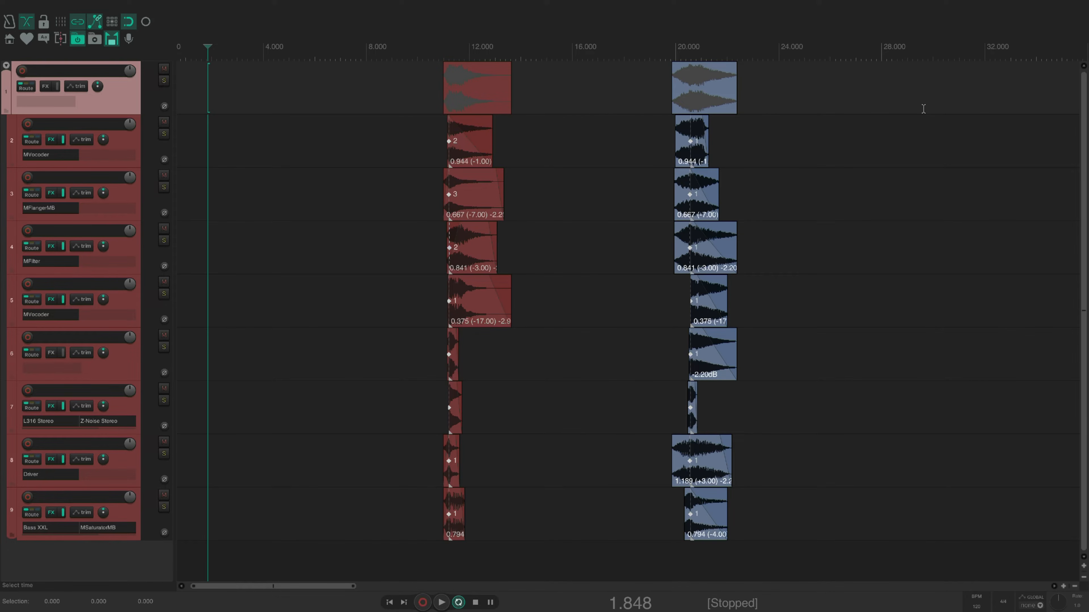
key("v")
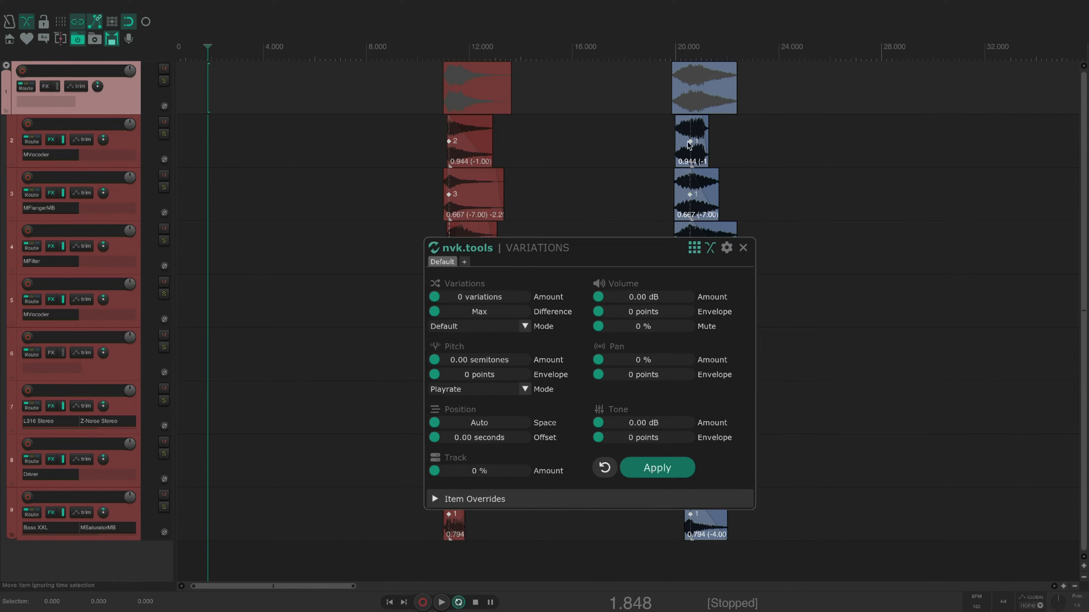
left_click(586, 120)
left_click(768, 94)
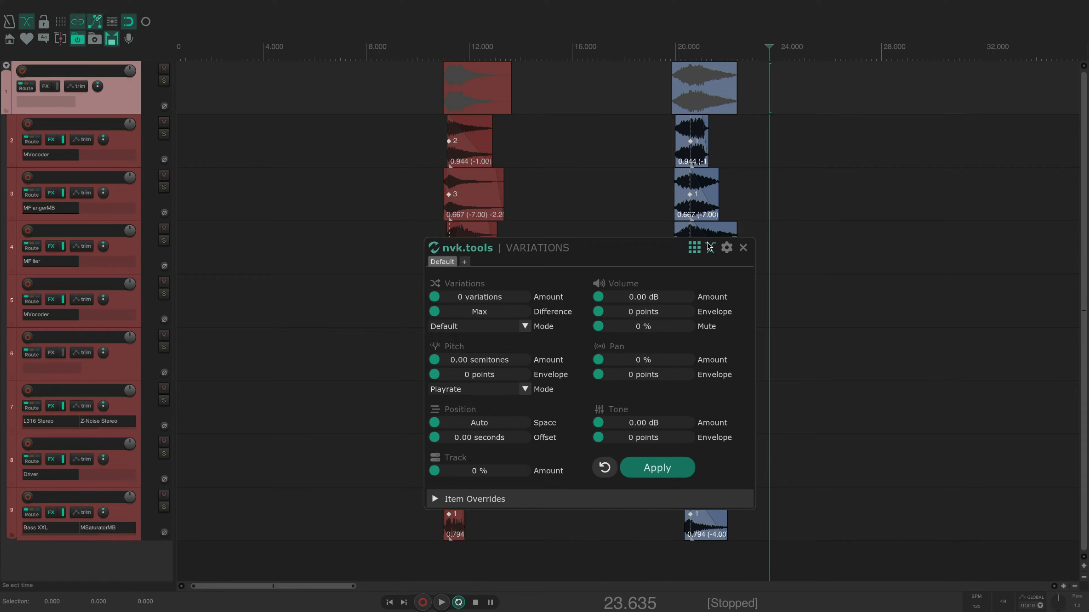
left_click(743, 247)
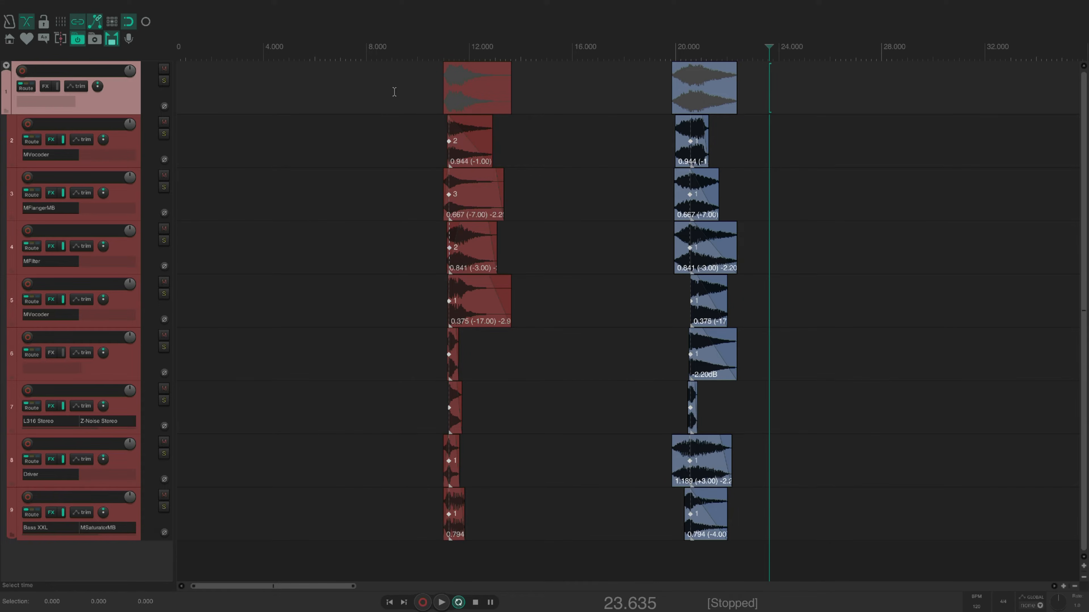
- Open the Variations tool for the red sound's items and create 5 variations with the difference at Max
left_click(475, 93)
key("v")
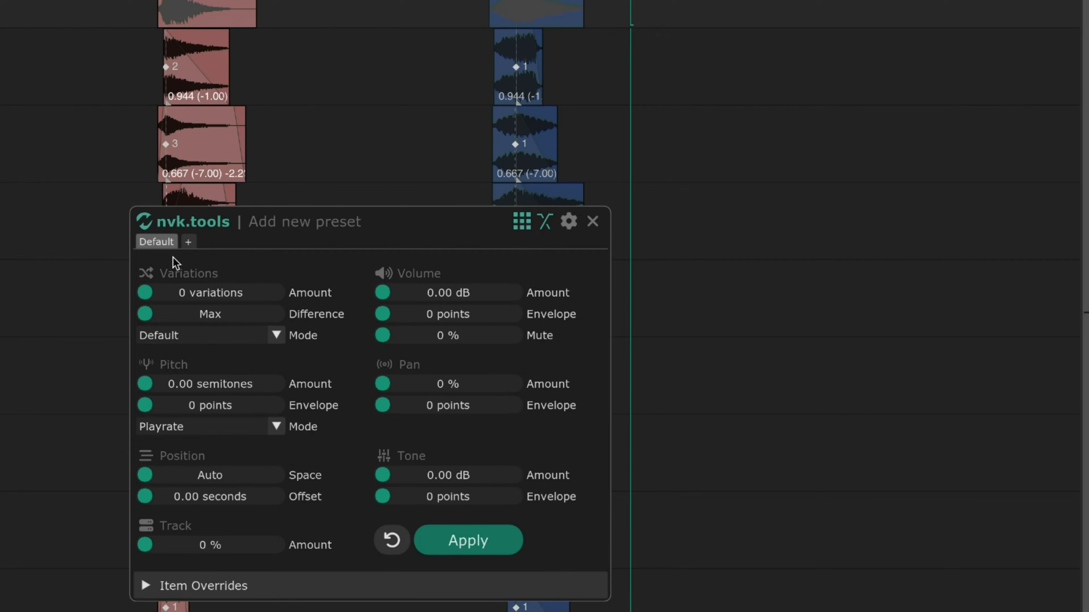
left_click_drag(145, 292, 178, 297)
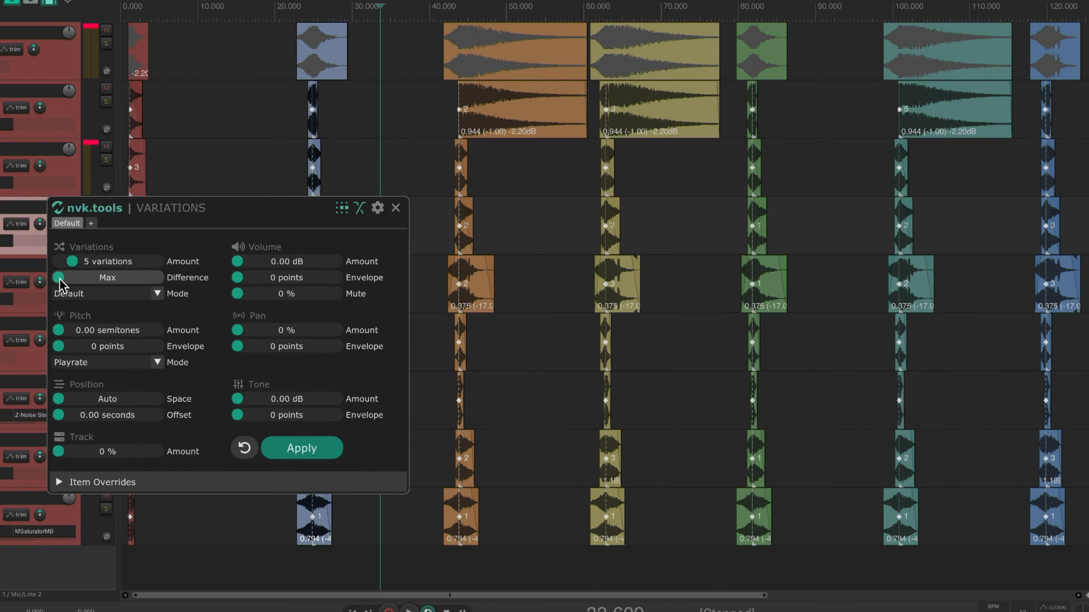
mouse_move(60, 285)
left_mouse_down()
mouse_move(184, 283)
mouse_move(47, 286)
left_mouse_up()
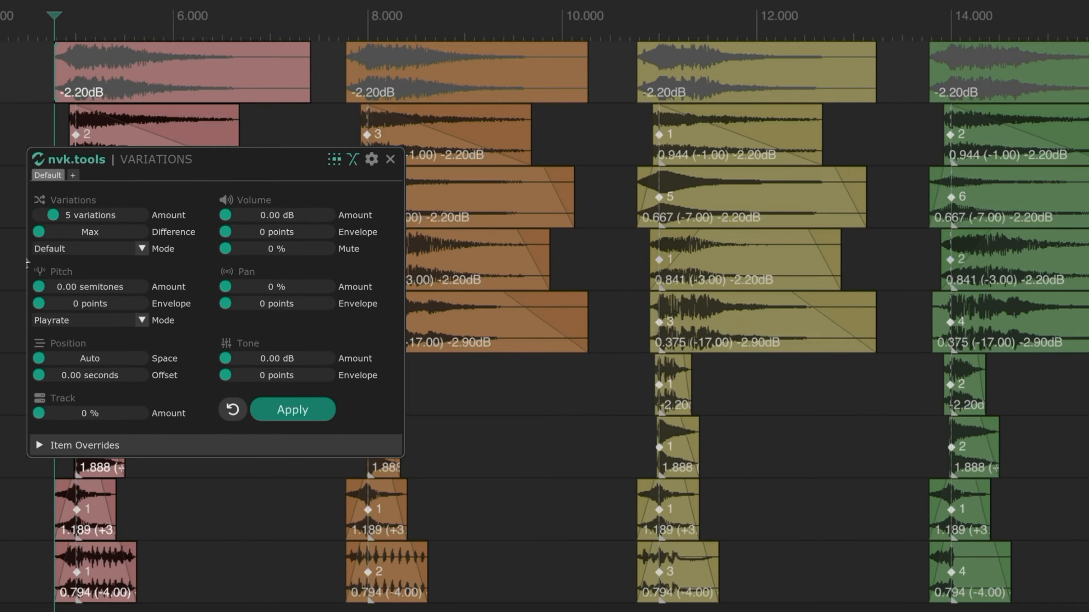
- Try the Random, Chaos and None variation modes on the items and restore the Default mode
left_click(61, 250)
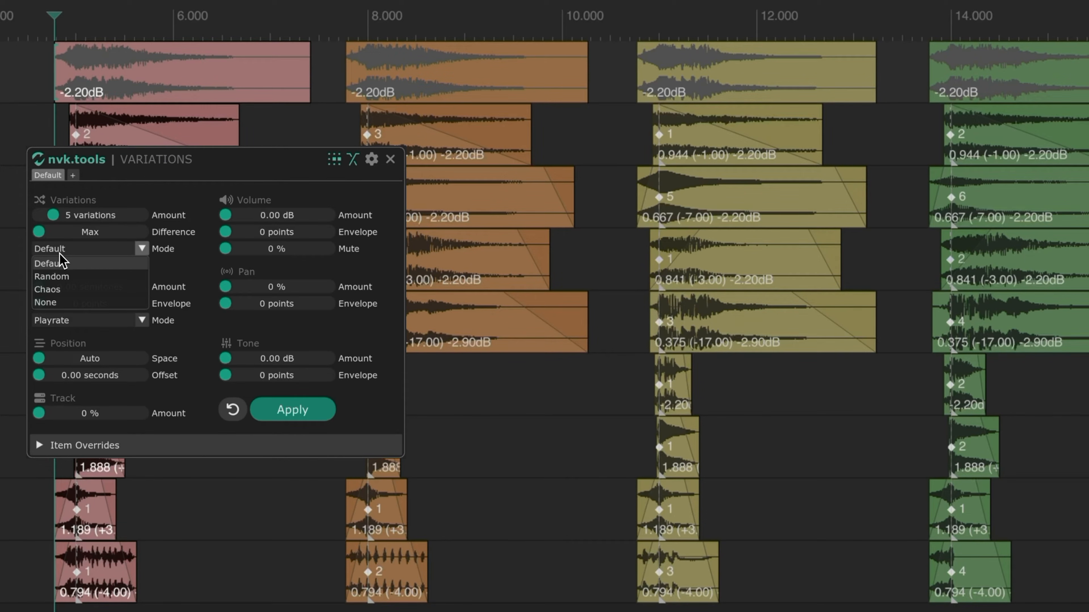
left_click(64, 277)
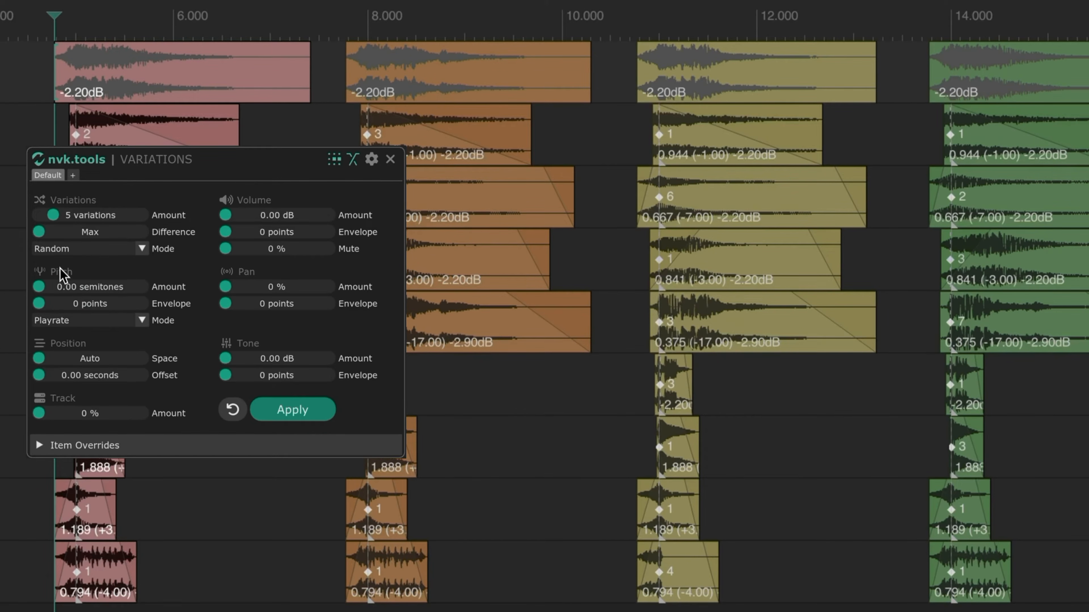
left_click(62, 249)
left_click(59, 289)
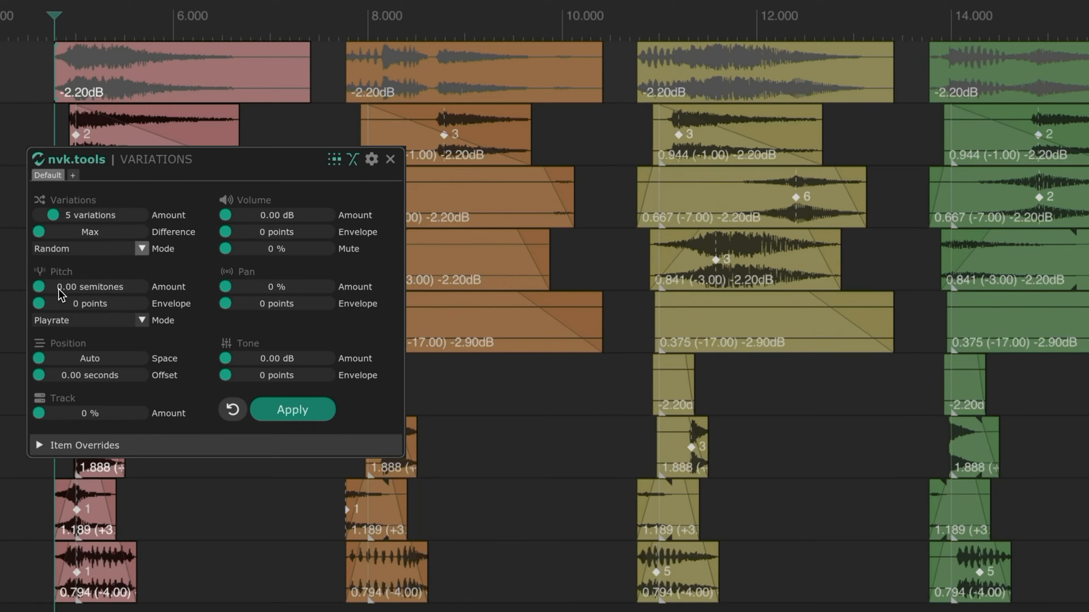
left_click(64, 249)
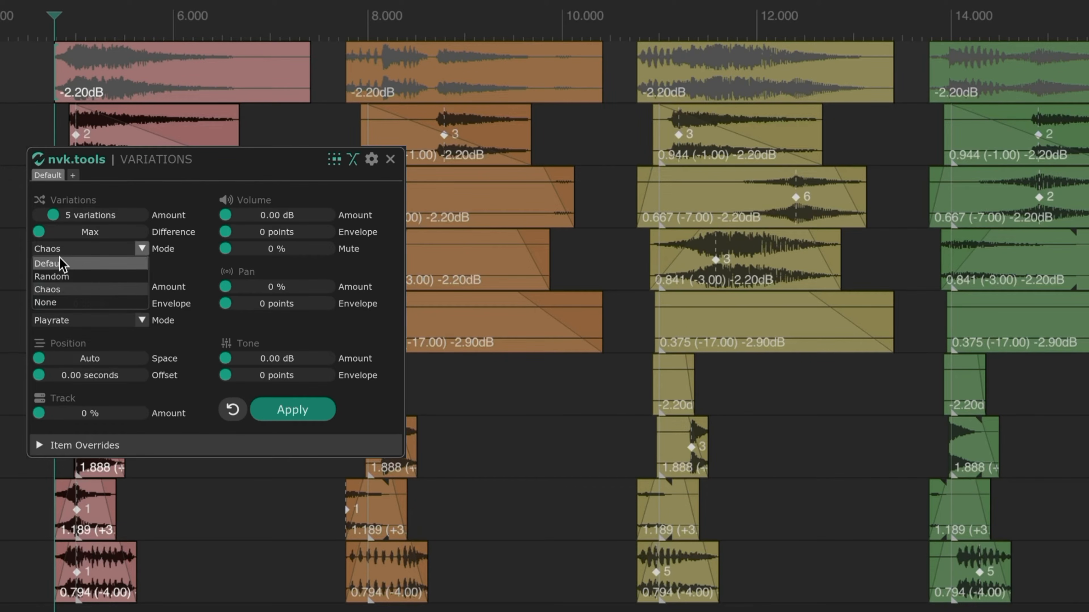
left_click(59, 303)
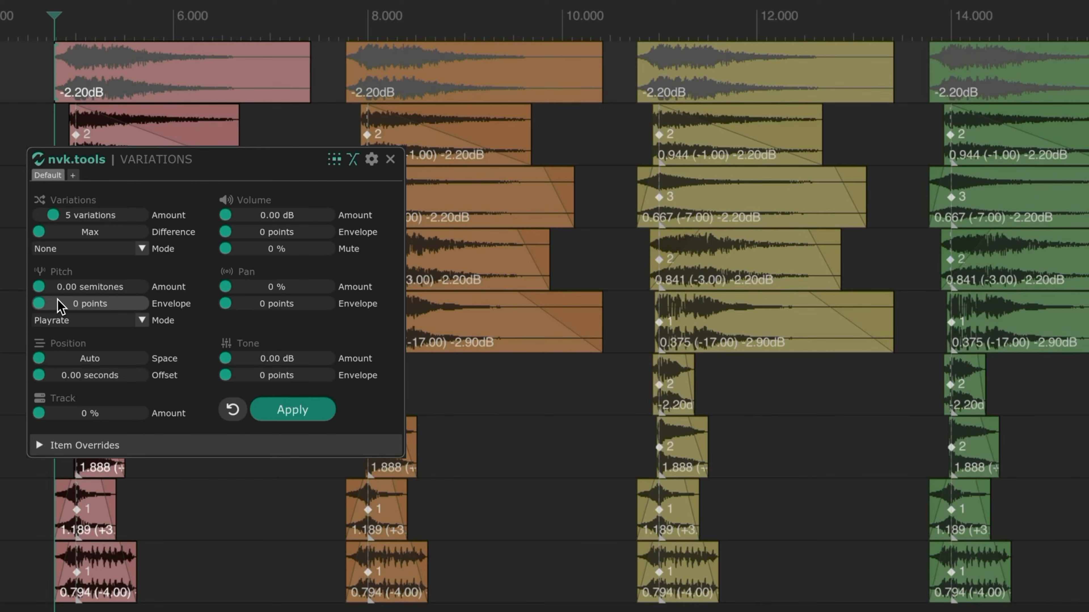
left_click(60, 250)
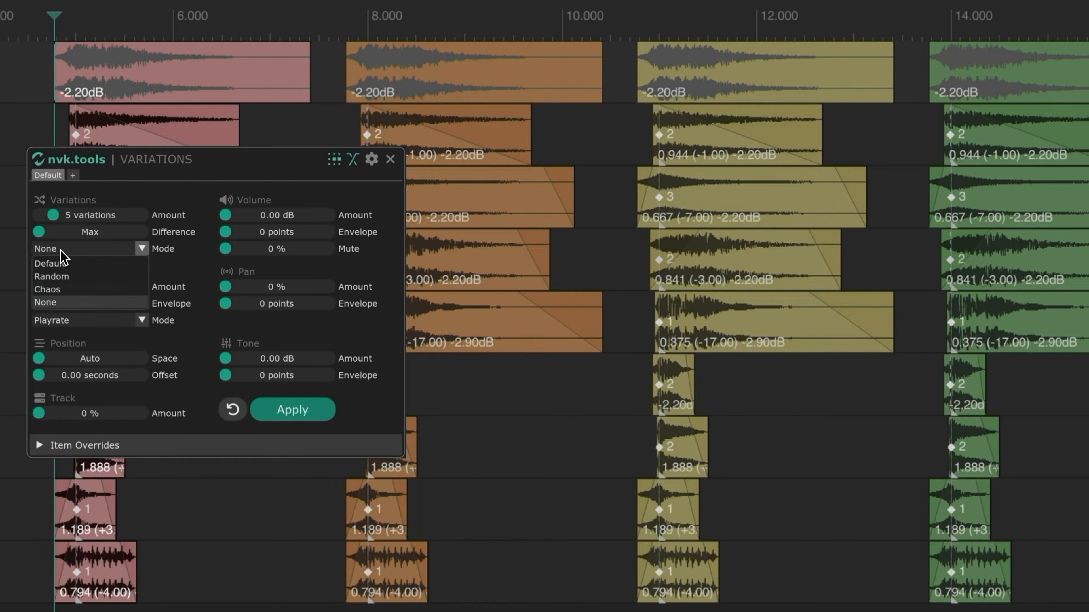
left_click(63, 263)
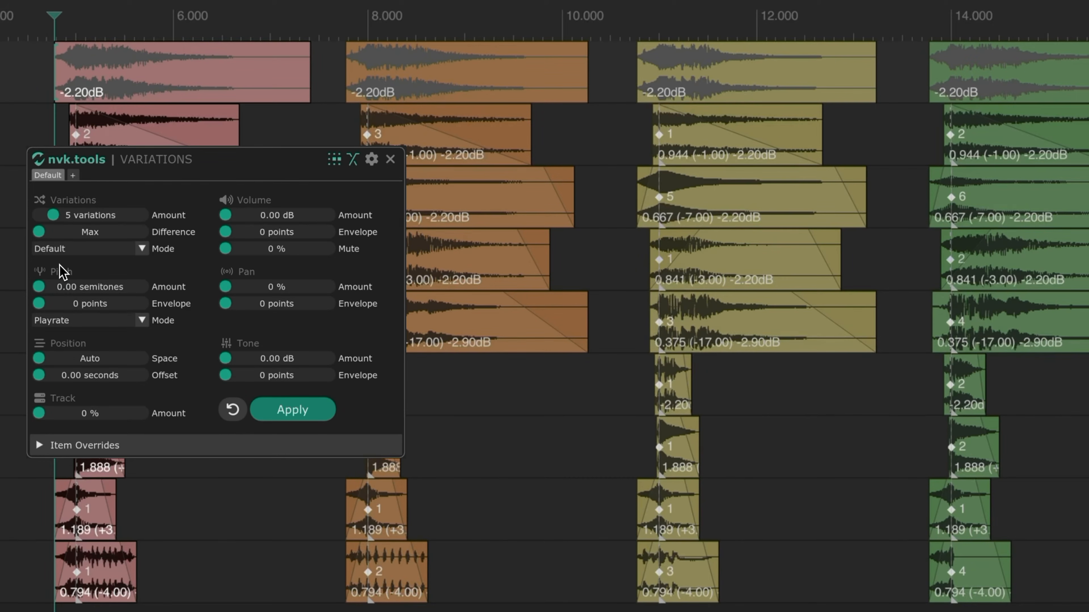
- Set the pitch variation to 6.00 semitones, re-randomize the pitches, and set the pitch envelope to 2 points
left_click_drag(42, 293, 94, 294)
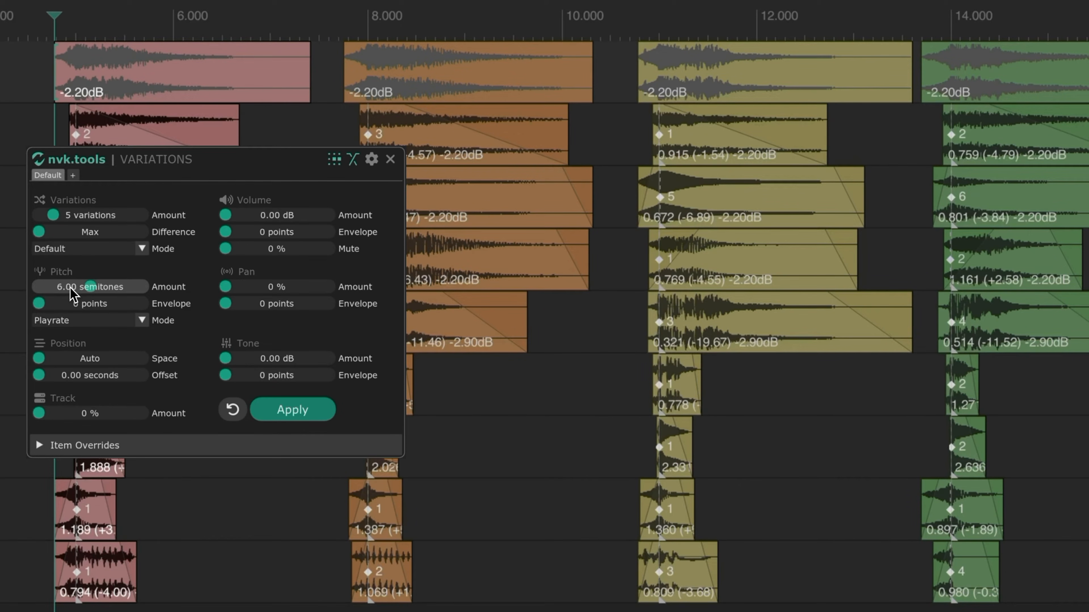
right_click(70, 288)
right_click(70, 289)
right_click(70, 289)
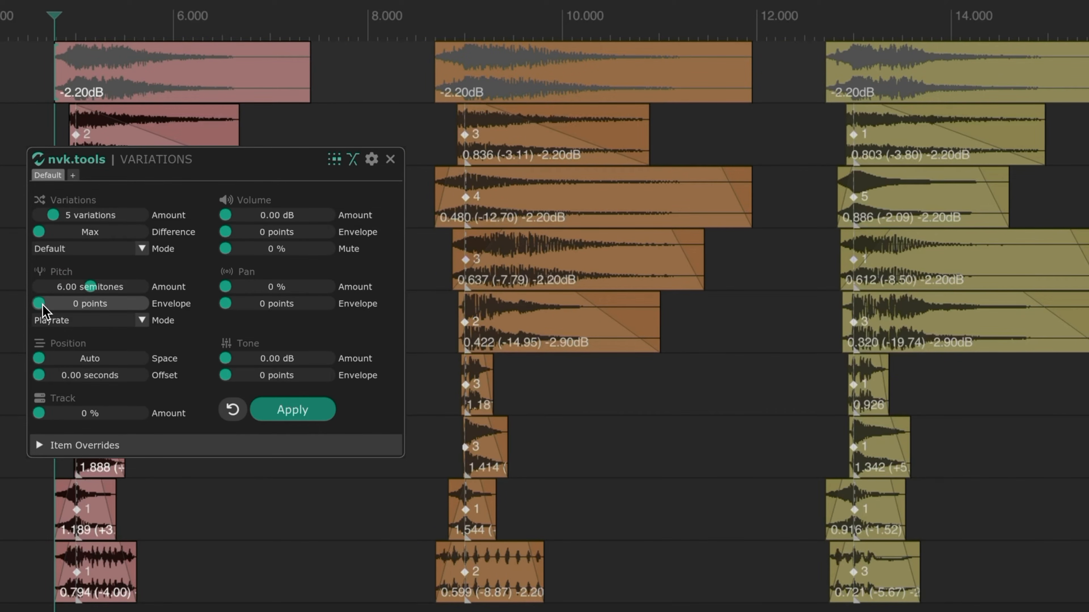
mouse_move(42, 305)
left_mouse_down()
mouse_move(81, 306)
mouse_move(60, 306)
left_mouse_up()
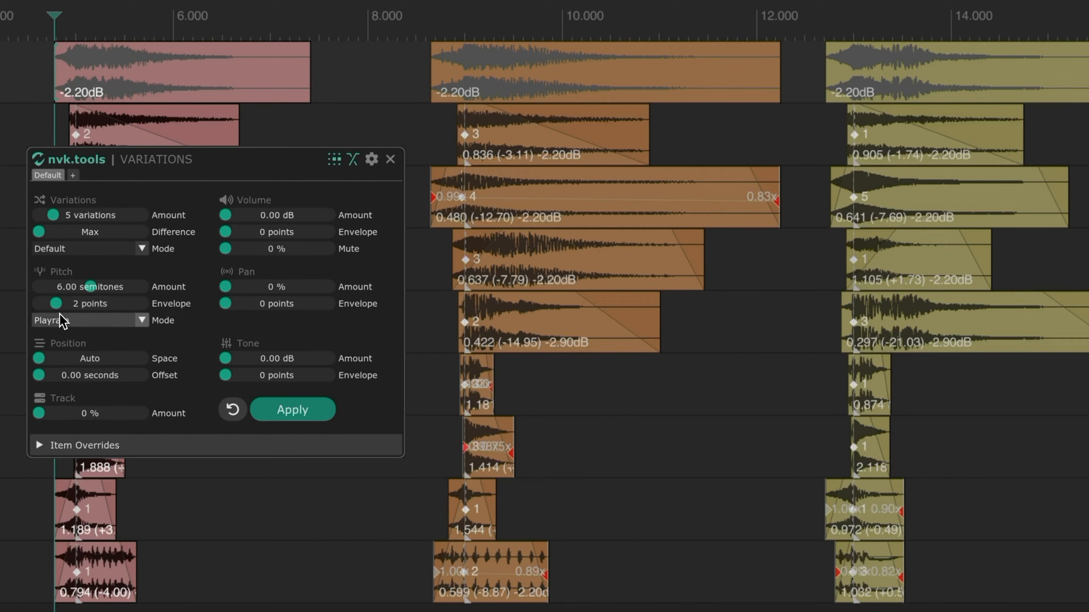
- Try the Shift pitch mode and set the pitch mode to Random
left_click(63, 328)
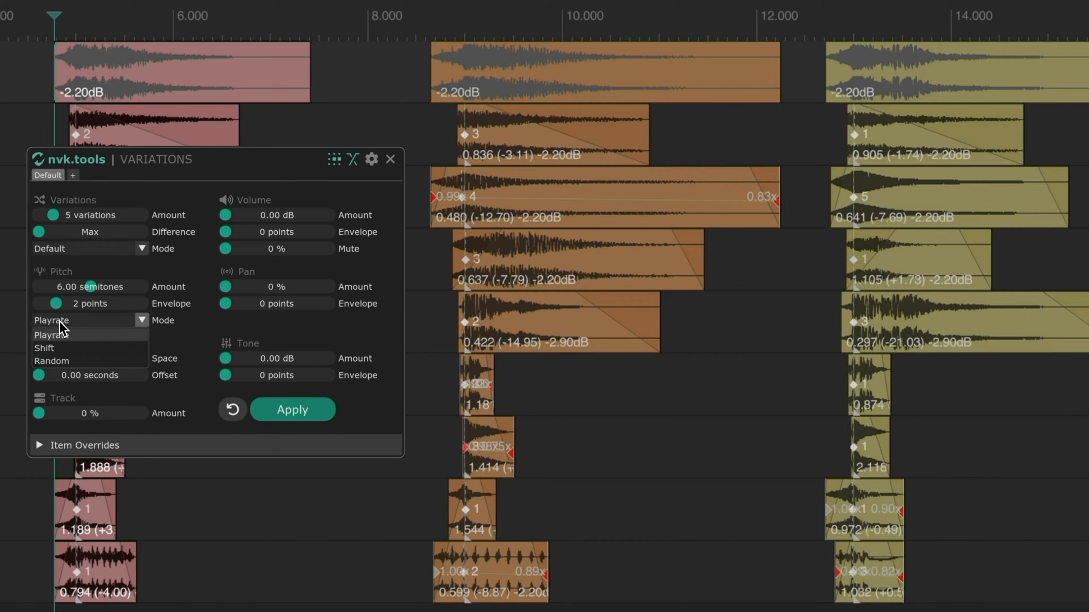
left_click(64, 353)
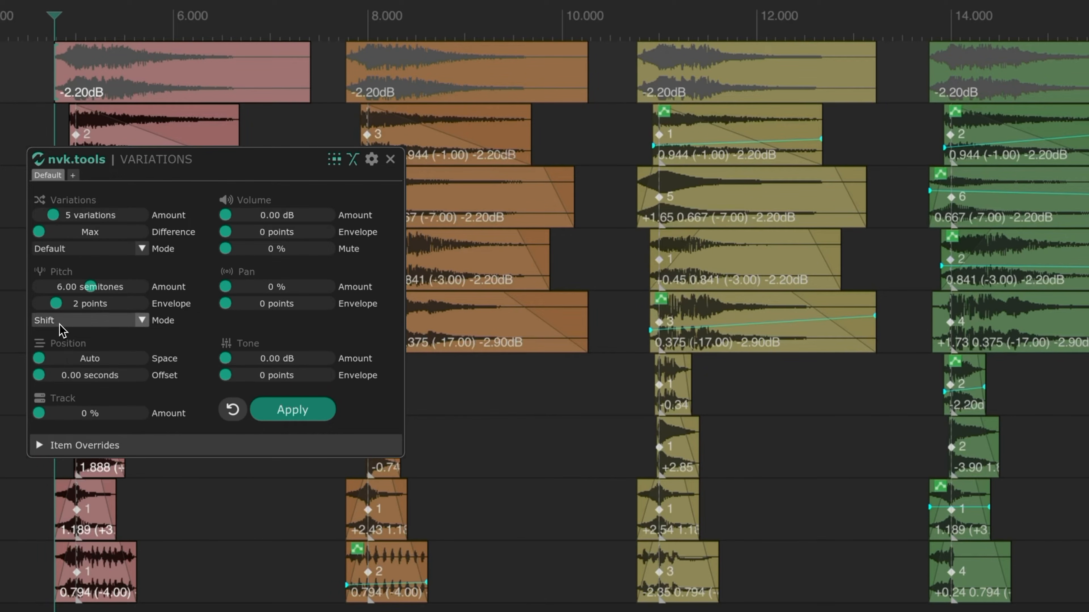
left_click(59, 324)
left_click(64, 361)
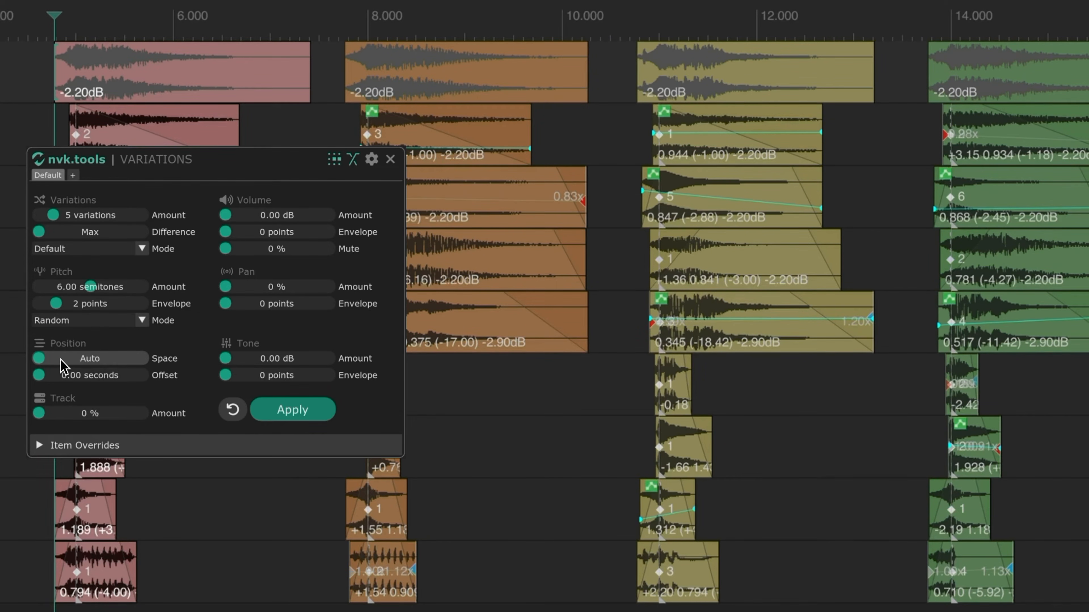
- Try a variation spacing of 6.23 in seconds and in beats, and return the spacing to Auto
left_click_drag(42, 362, 98, 364)
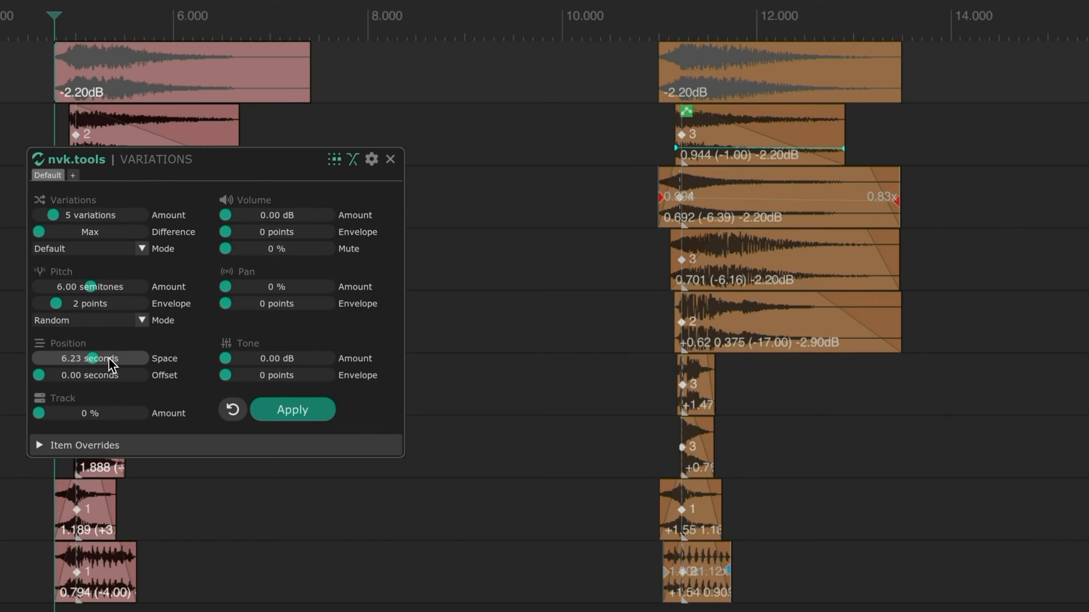
right_click(113, 364)
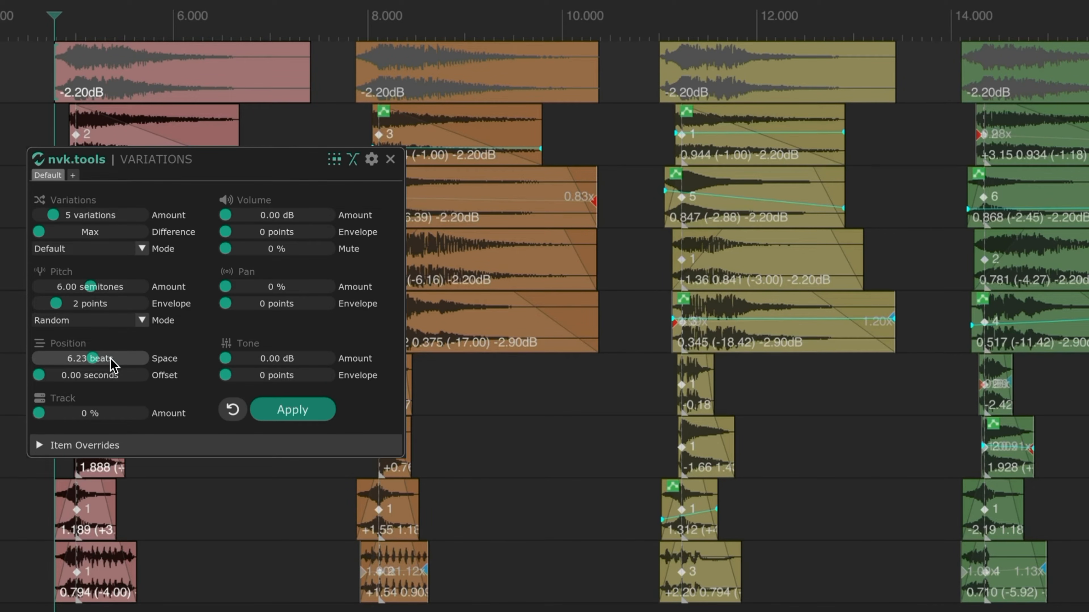
left_click_drag(100, 364, 35, 356)
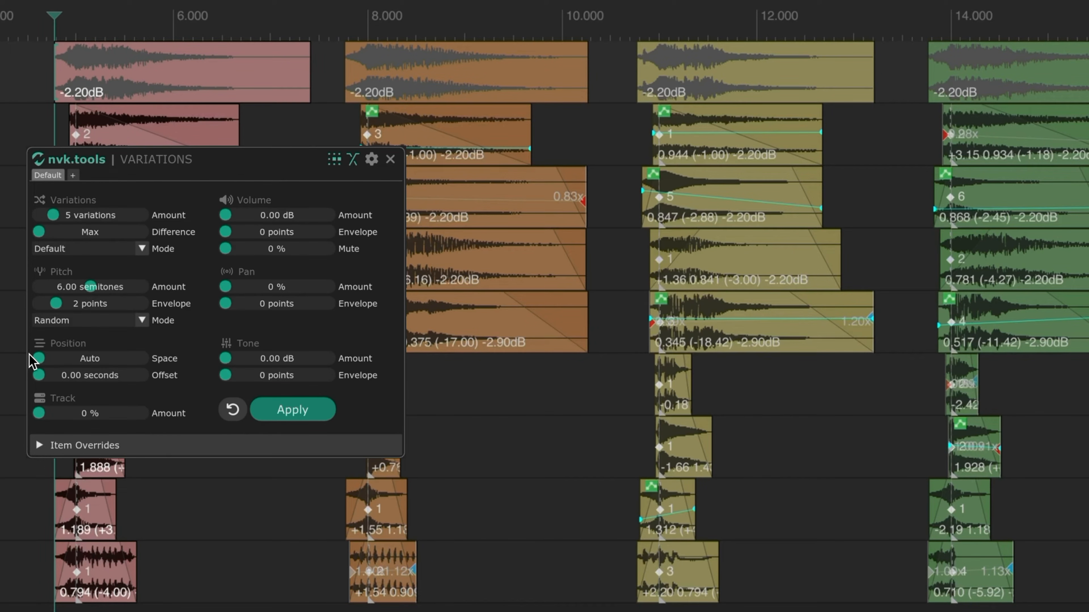
- Set the position offset of the variations to 0.16 seconds
mouse_move(43, 376)
left_mouse_down()
mouse_move(114, 379)
mouse_move(59, 376)
left_mouse_up()
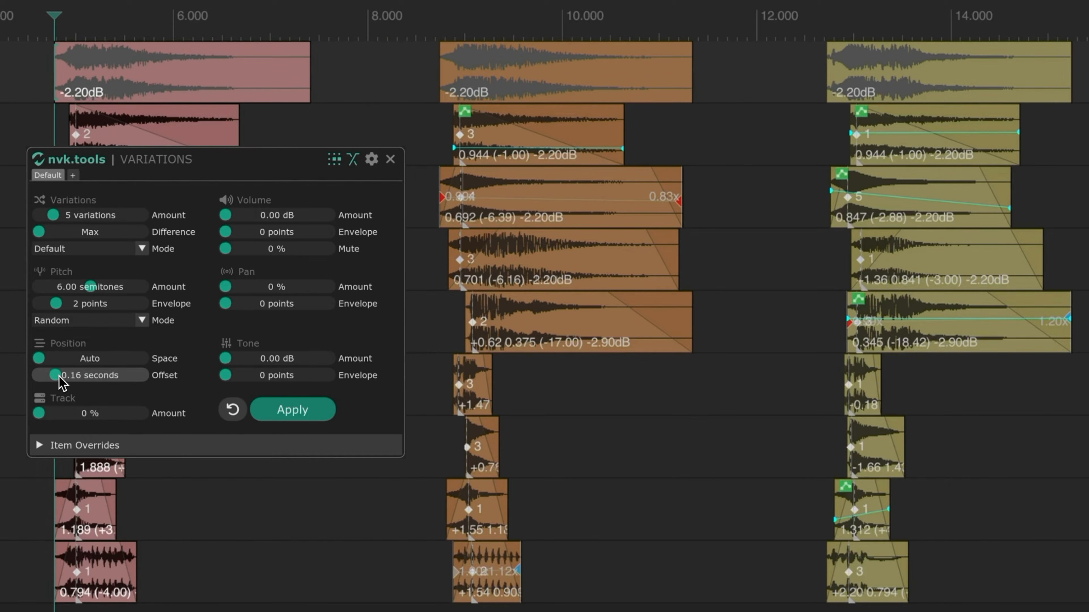
left_click(60, 376)
left_click(59, 376)
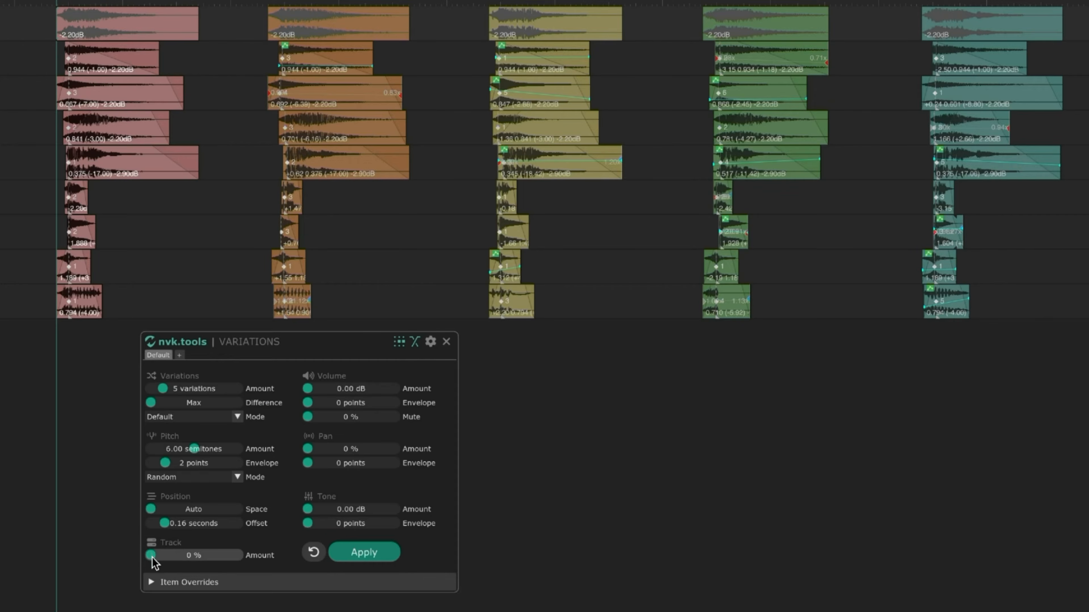
- Set the track variation amount to 76 % and play back the result
left_click_drag(153, 558, 216, 556)
left_click_drag(684, 556, 686, 555)
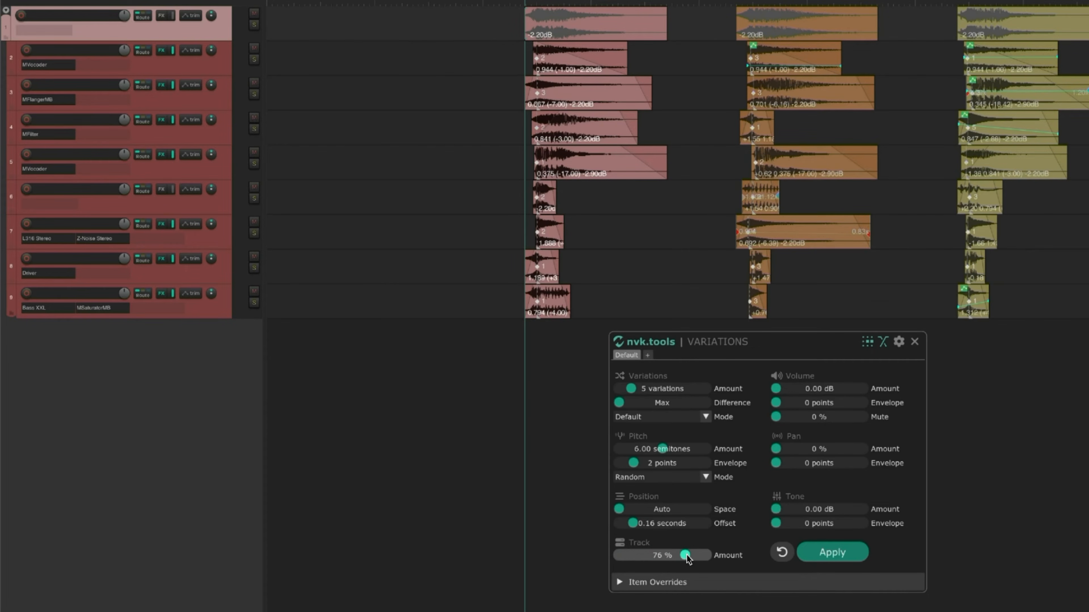
key("space")
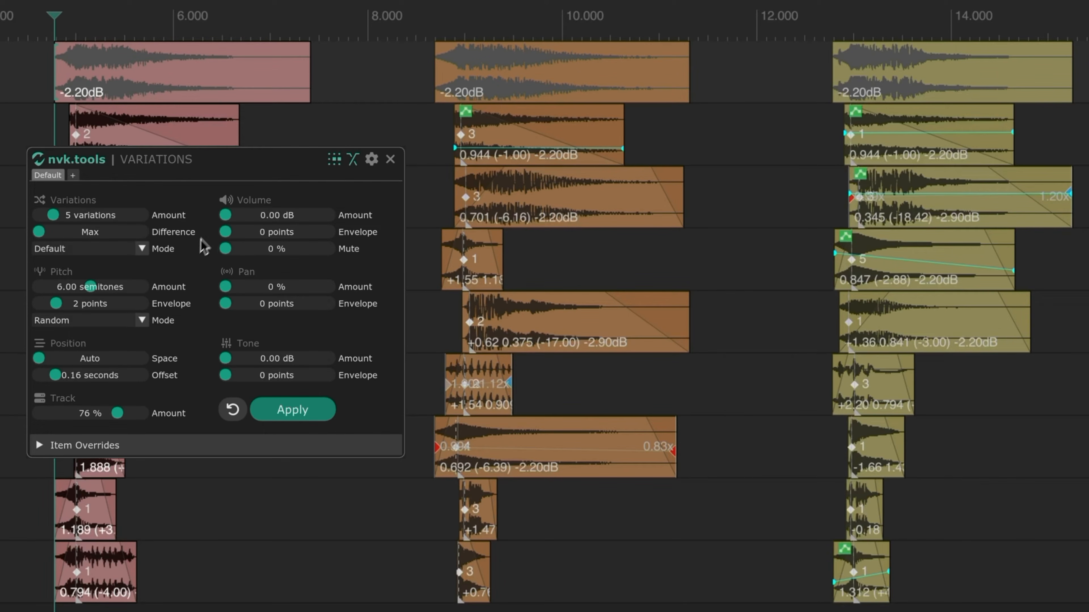
- Set volume variation to 3.00 dB with an 11-point envelope, and pan variation to 59 % with a 5-point envelope
left_click_drag(225, 215, 320, 231)
left_click_drag(225, 286, 287, 287)
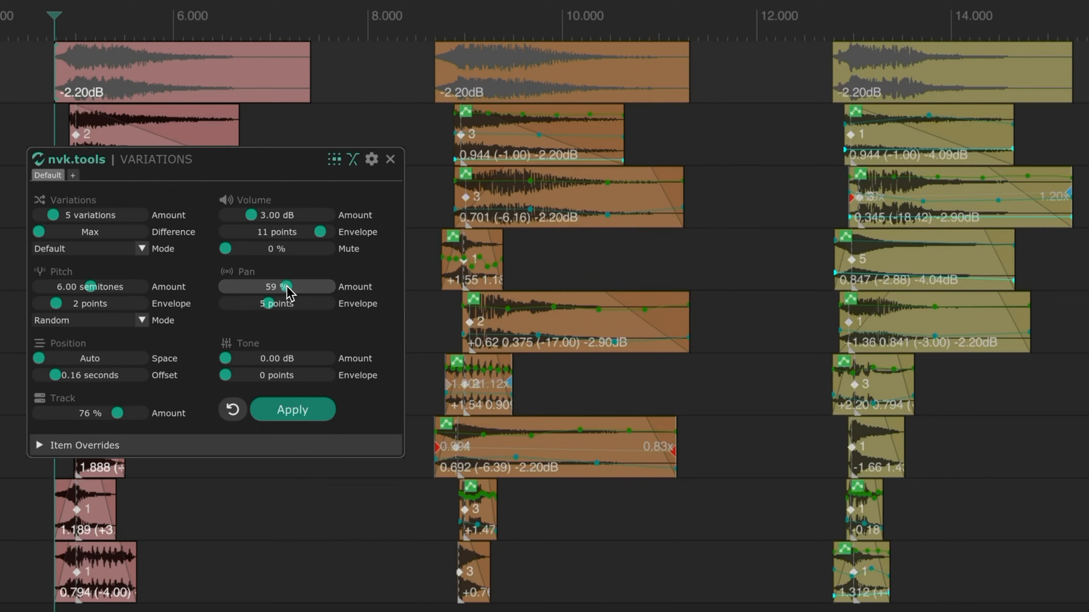
mouse_move(226, 249)
left_mouse_down()
mouse_move(306, 253)
mouse_move(231, 256)
left_mouse_up()
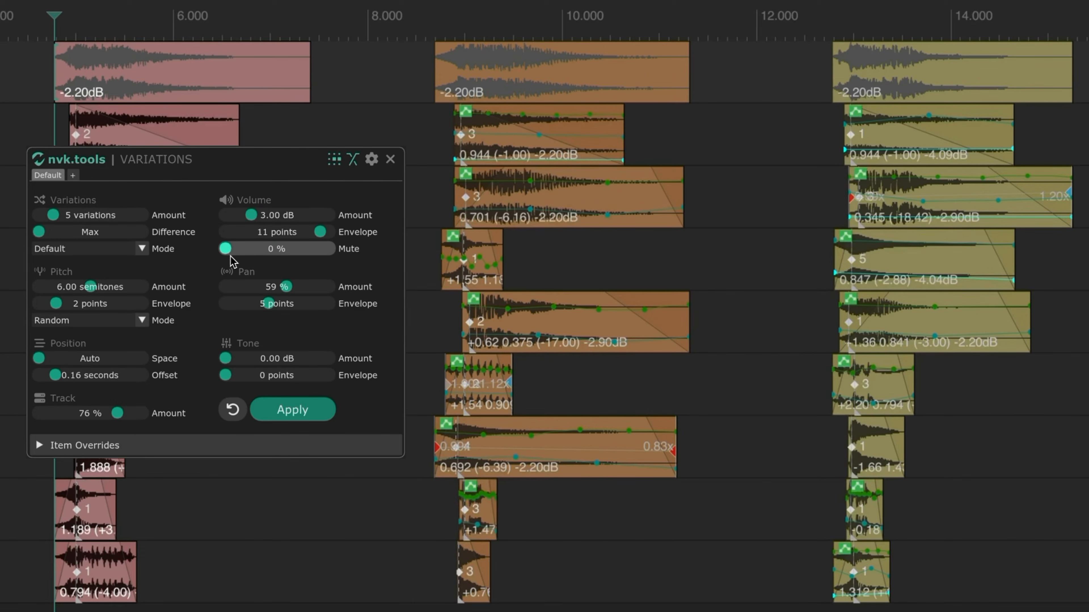
- Set the tone variation amount to 7.65 dB and add points to the tone envelope
left_click_drag(224, 360, 309, 357)
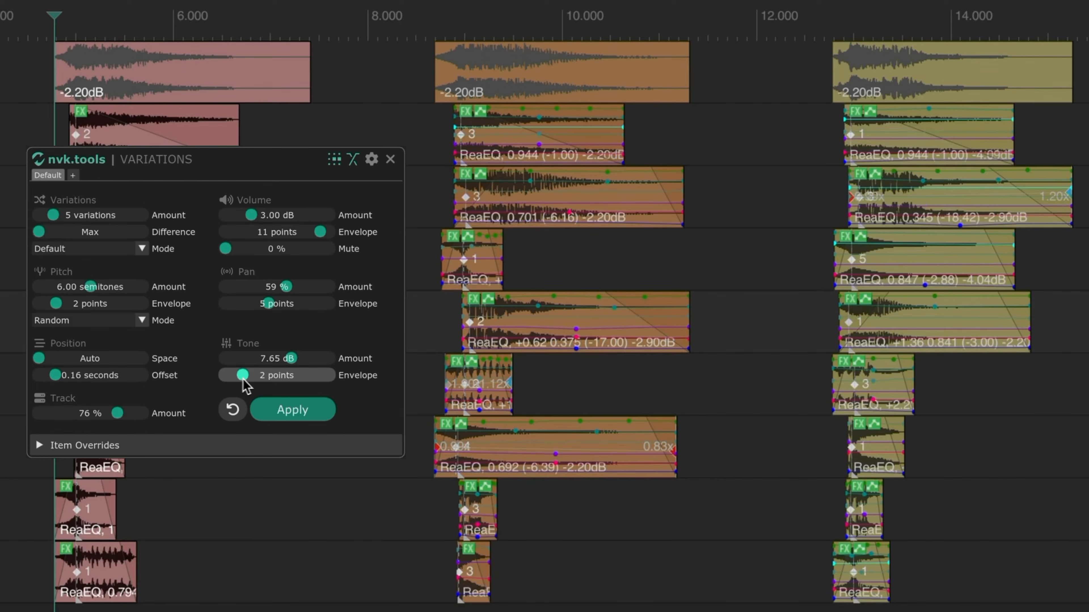
left_click_drag(226, 376, 312, 381)
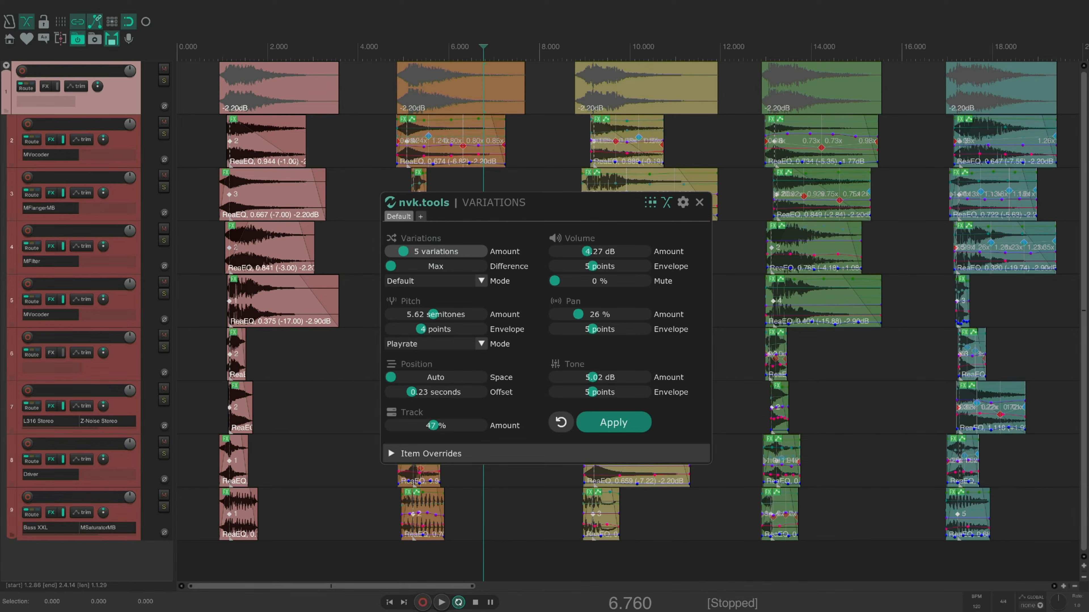
- Re-randomize the set of 5 variations several times while keeping the other settings
double_click(439, 252)
double_click(439, 252)
double_click(439, 252)
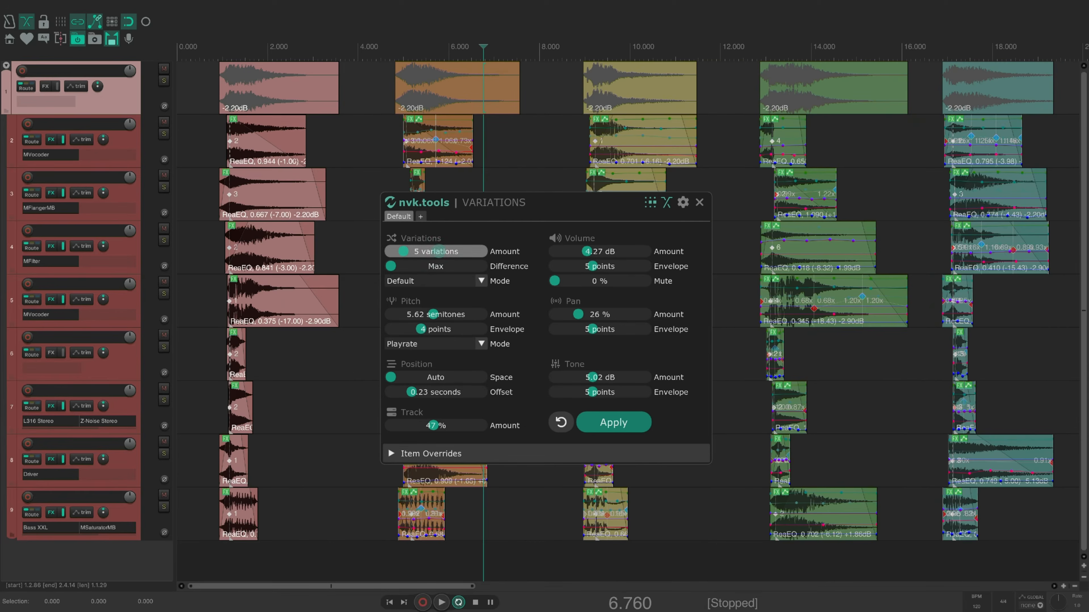
- Keep regenerating the five variations to get further random results from the current settings
double_click(439, 252)
double_click(439, 252)
double_click(439, 251)
double_click(439, 252)
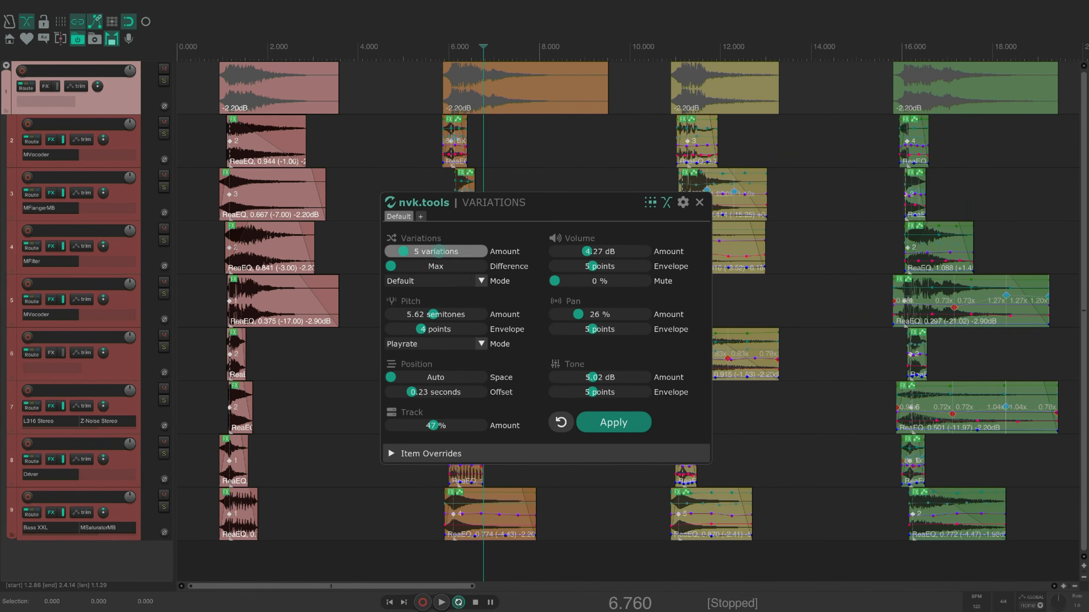
double_click(438, 252)
- Set the variation amount to 0 to randomize the original items in place, and play the result
left_click(406, 252)
left_click_drag(402, 253, 392, 255)
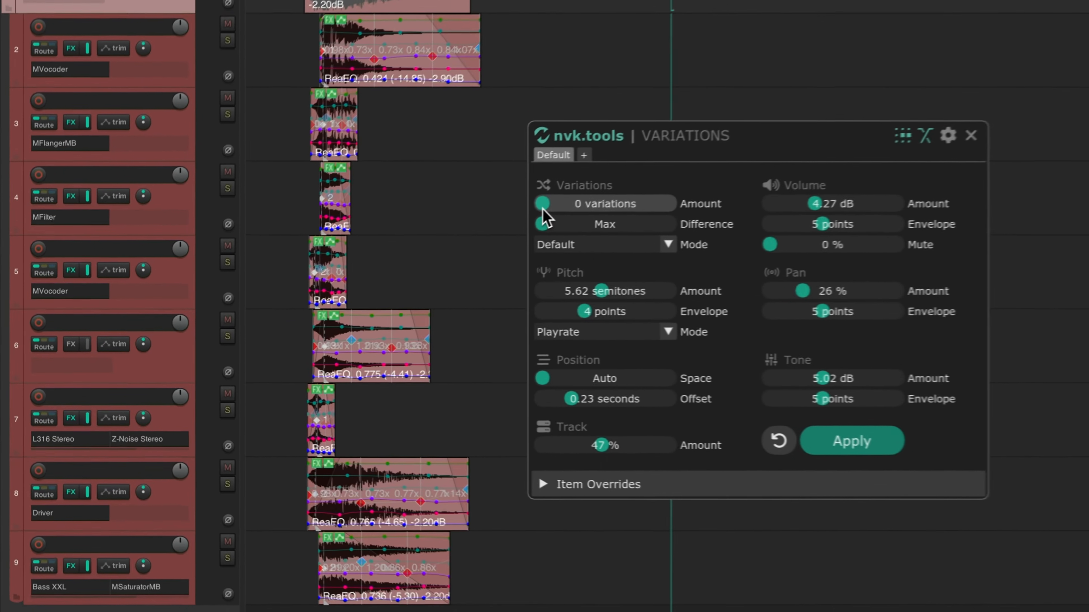
key("space")
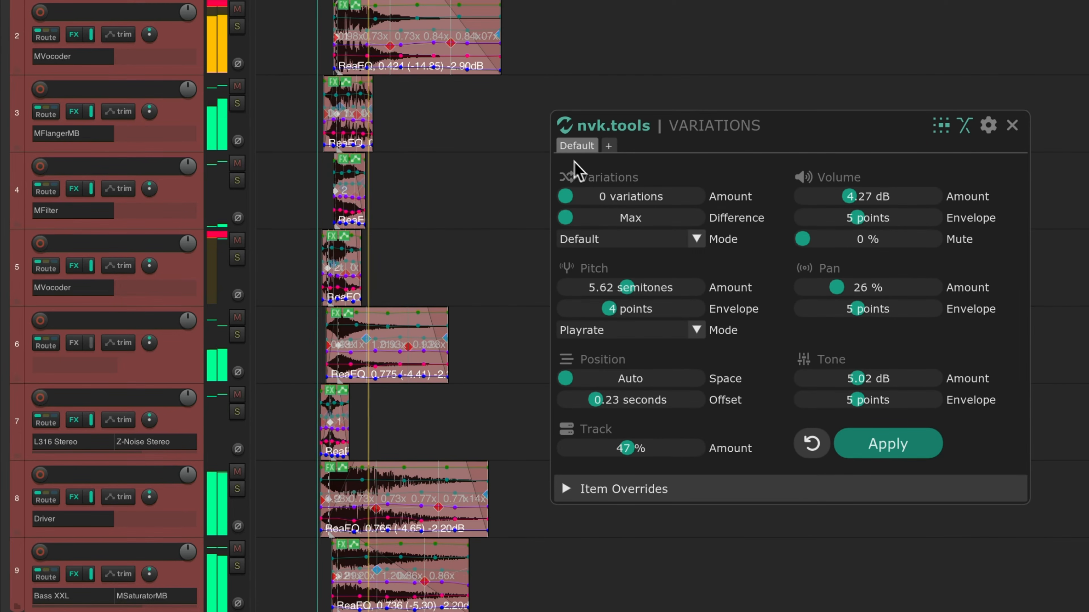
- Re-randomize the original items several times during playback, keeping the variation amount at 0
left_click(569, 202)
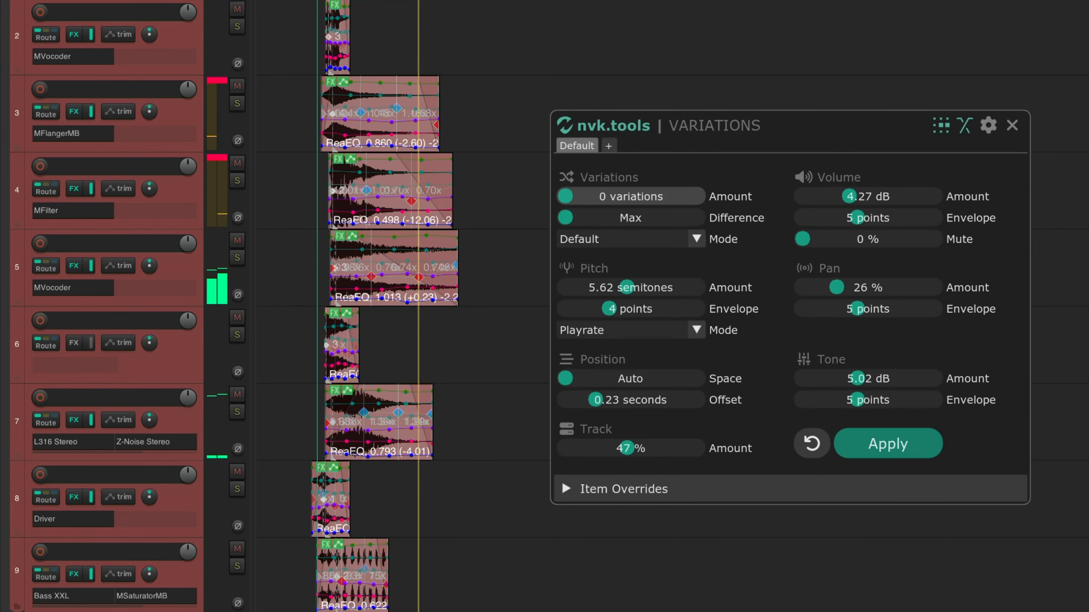
left_click(563, 203)
left_click(564, 203)
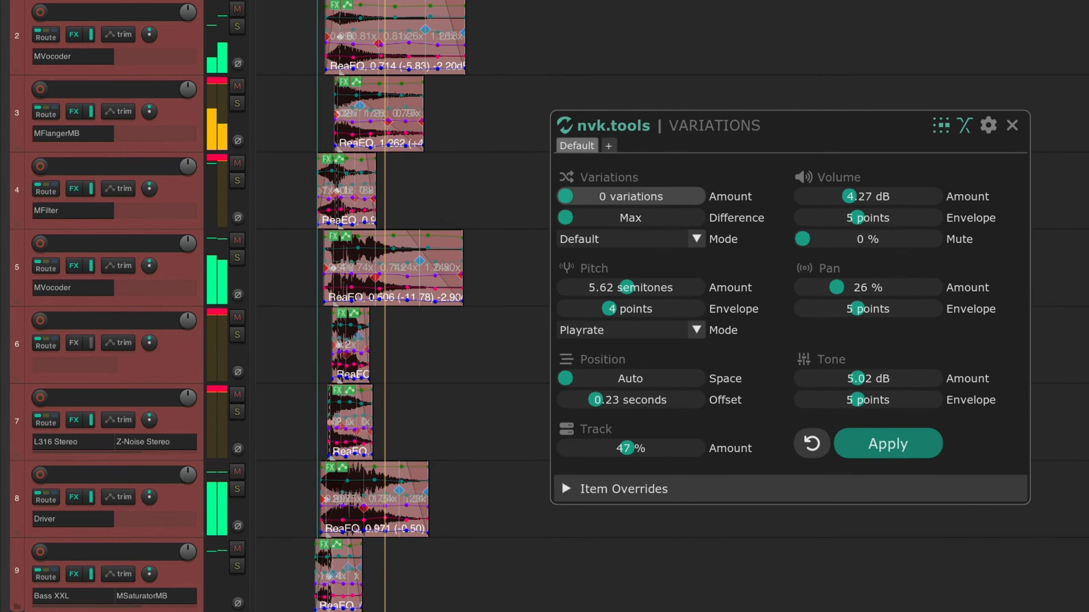
left_click(569, 201)
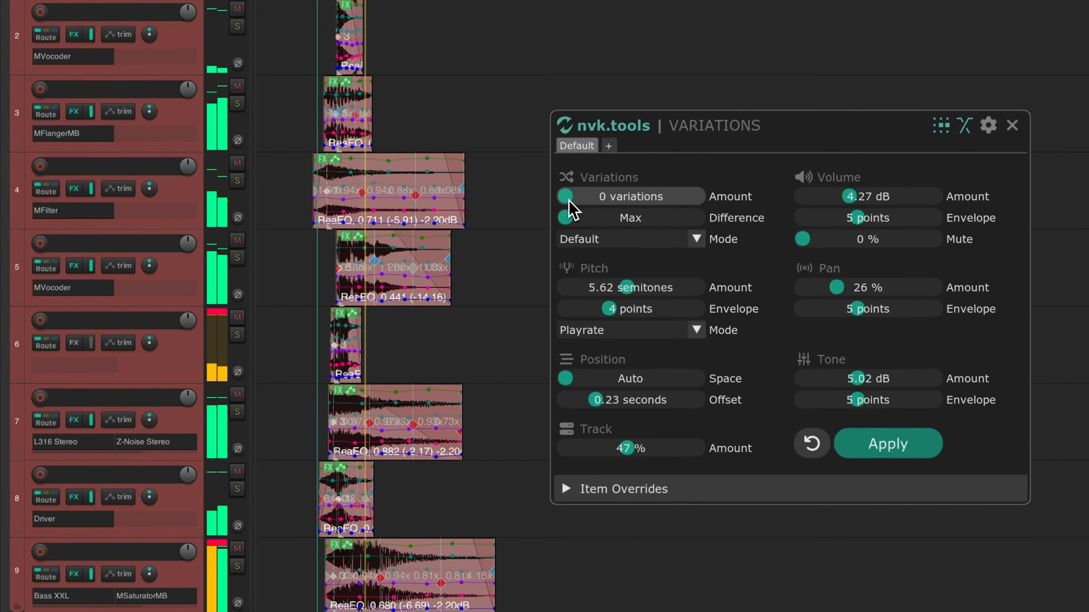
- Apply the variations, reset the settings, and close the Variations window
left_click(880, 446)
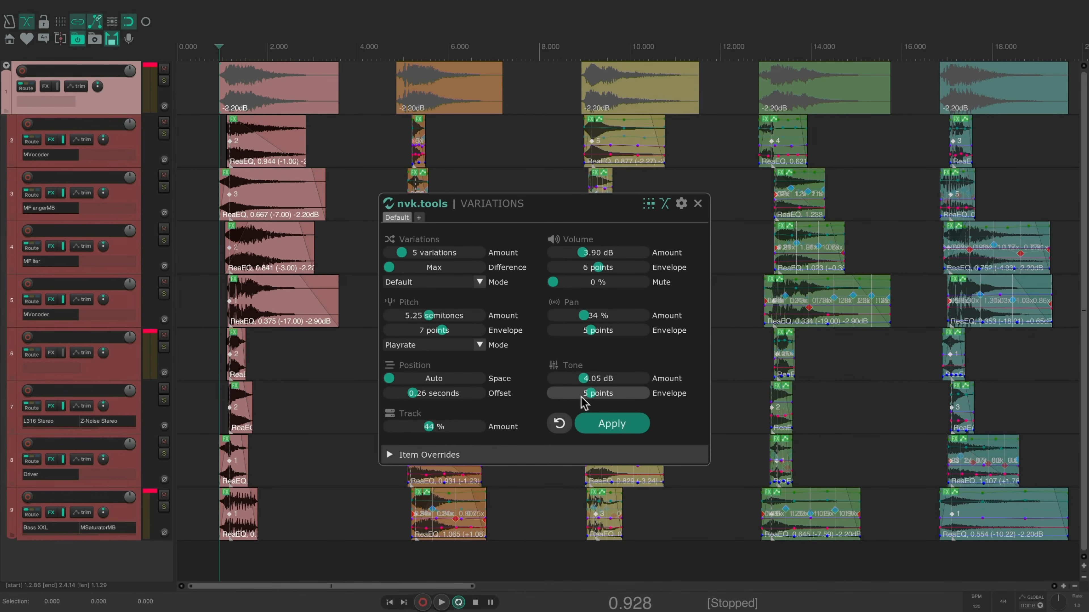
left_click(559, 423)
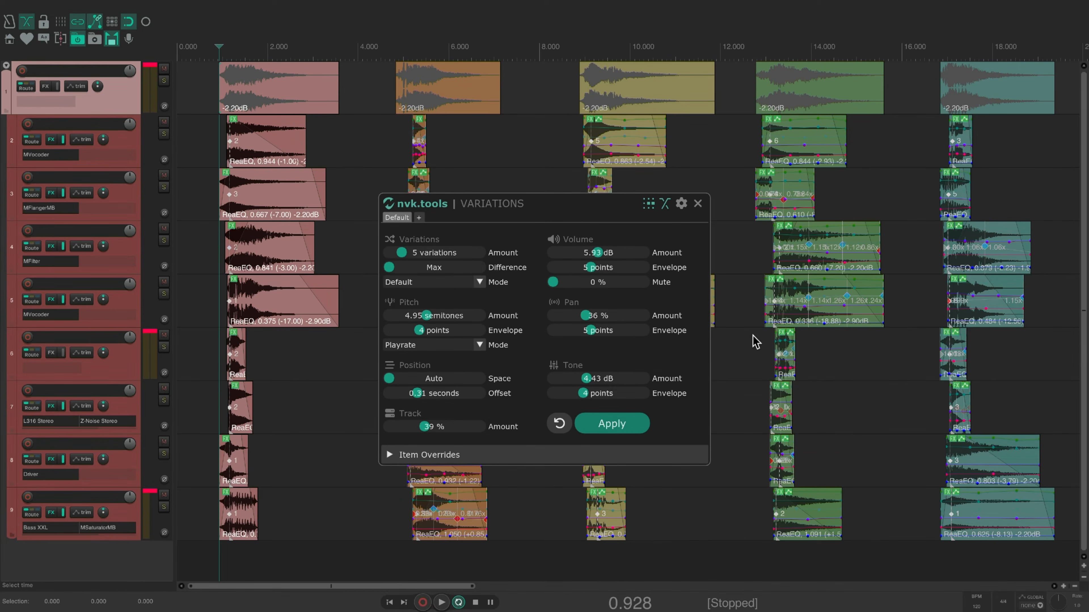
left_click(698, 204)
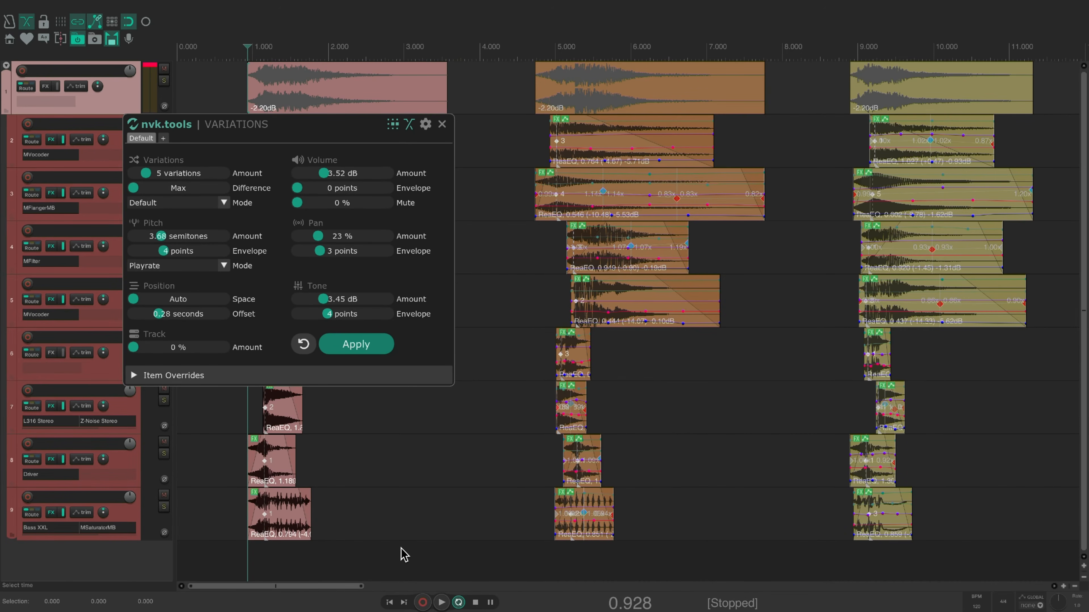
- Expand the item overrides and disable individual variation types, including volume and track, for several of the layered sounds
left_click(275, 376)
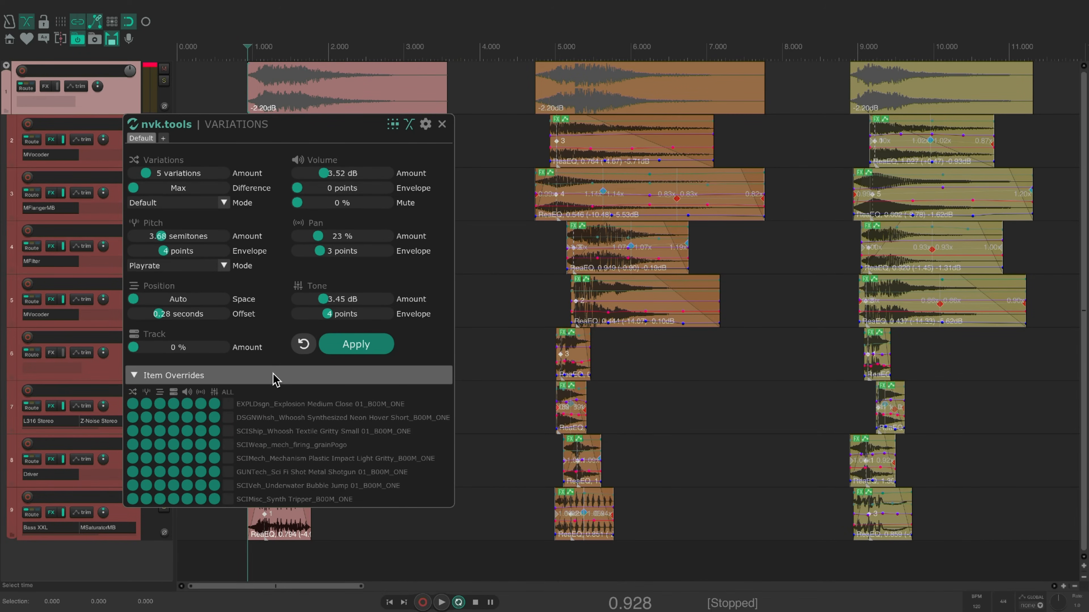
mouse_move(210, 433)
left_mouse_down()
mouse_move(187, 442)
mouse_move(169, 478)
mouse_move(199, 470)
left_mouse_up()
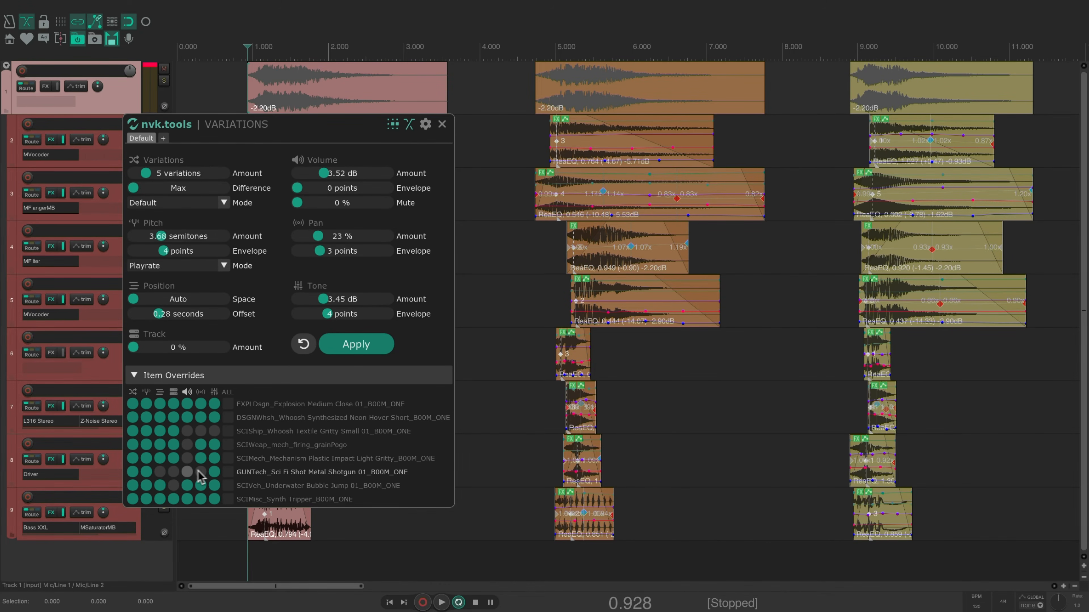
left_click(172, 448)
left_click(172, 456)
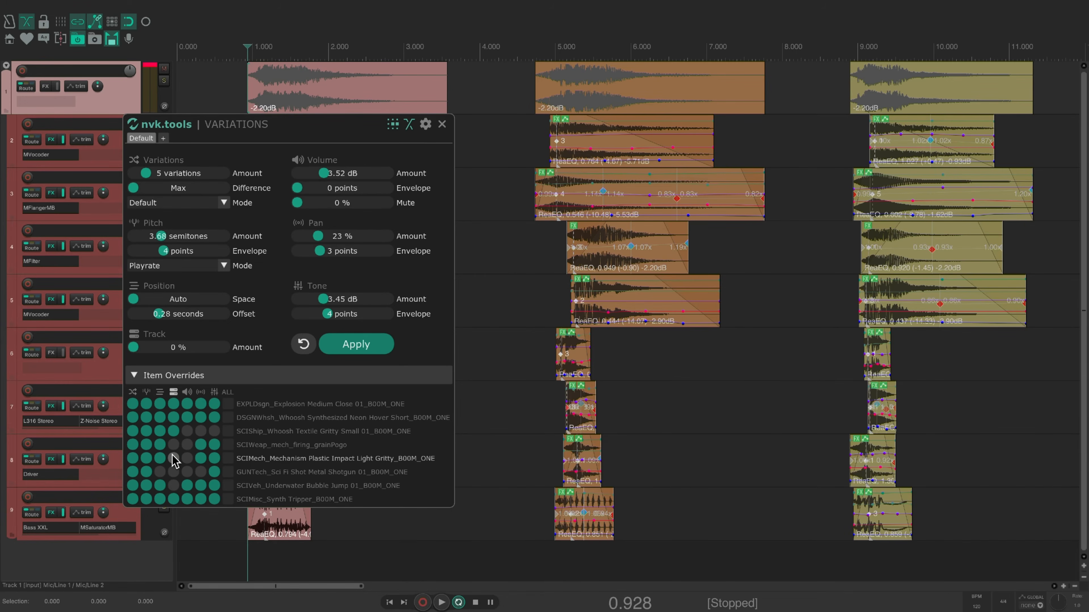
left_click(132, 418)
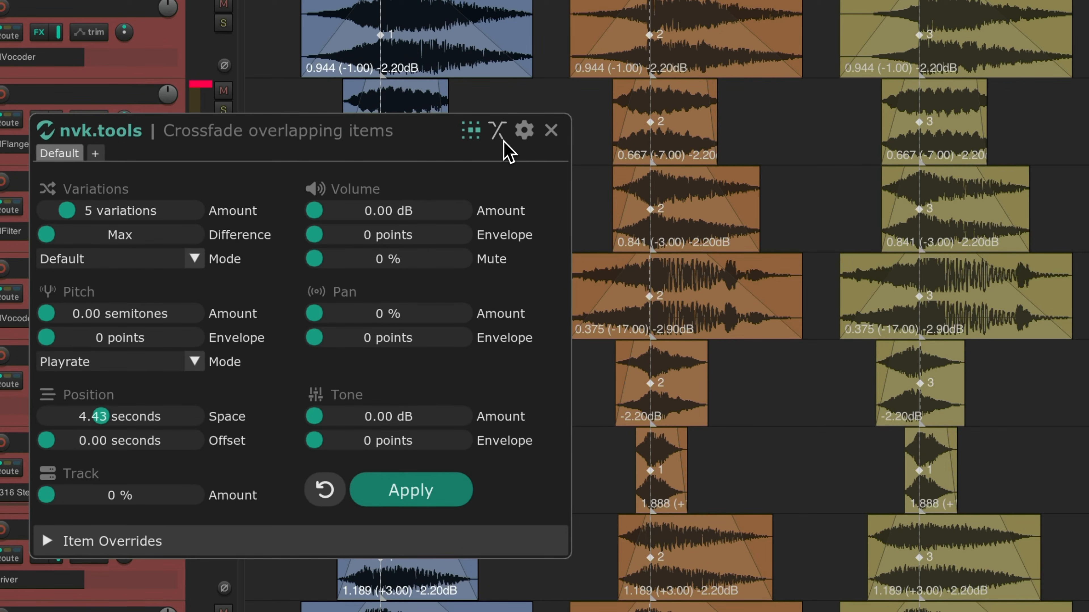
- Enable crossfading of overlapping items and reduce the position space between the variations
left_click(504, 141)
left_click_drag(110, 427, 69, 427)
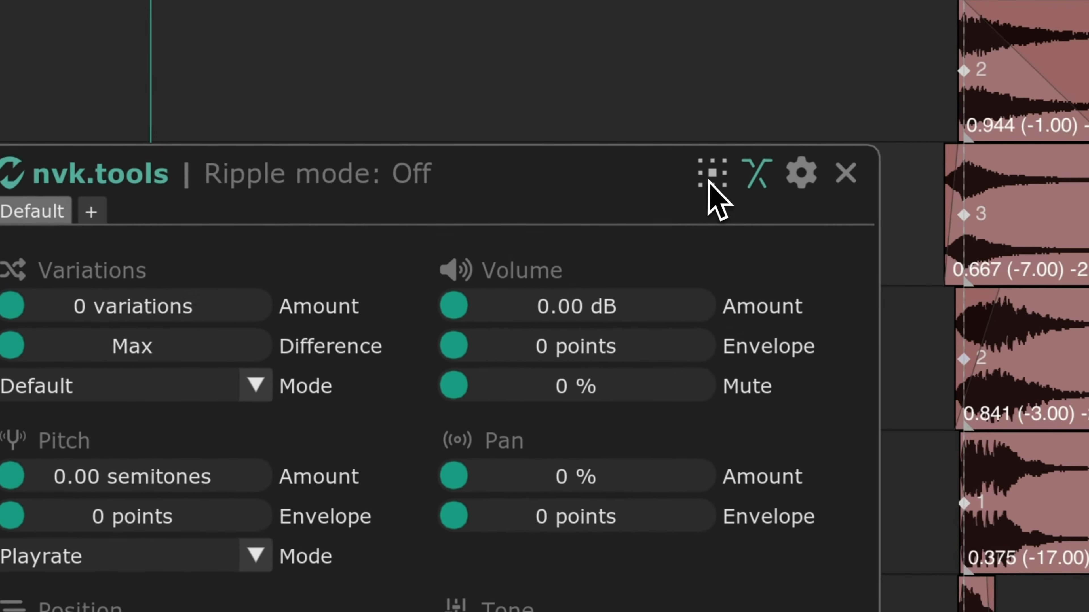
- Switch the ripple mode from Off through Track to all tracks, and raise the variation amount above 0
left_click(651, 176)
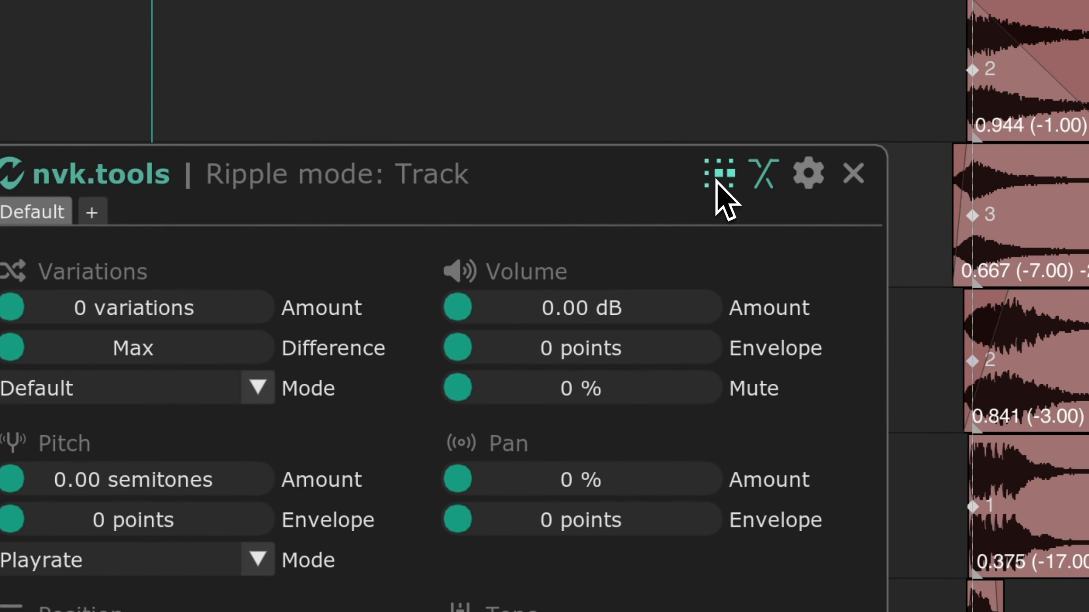
left_click(652, 177)
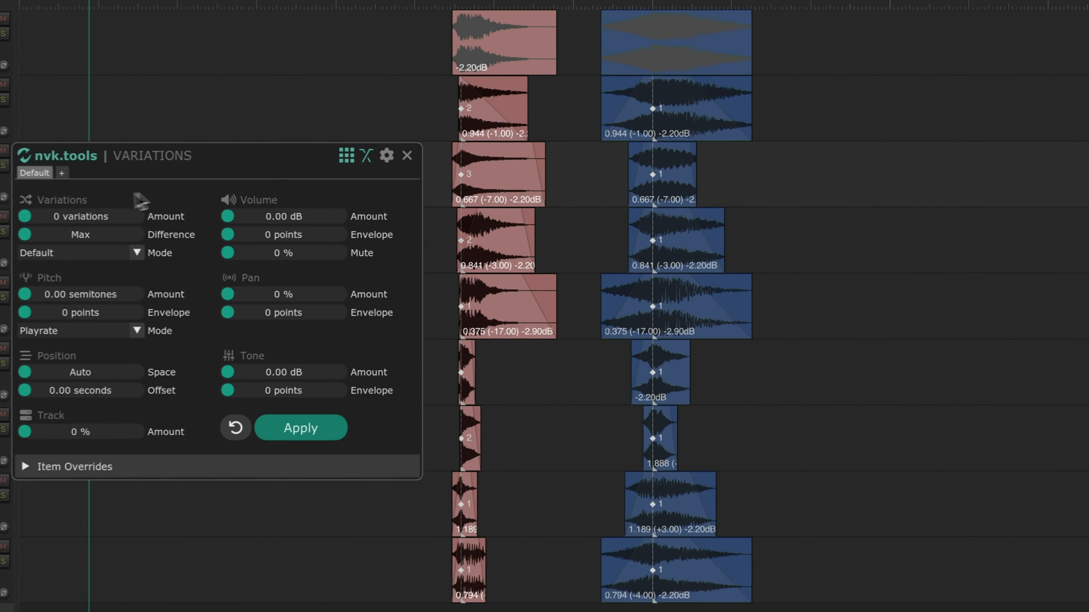
left_click_drag(32, 221, 41, 222)
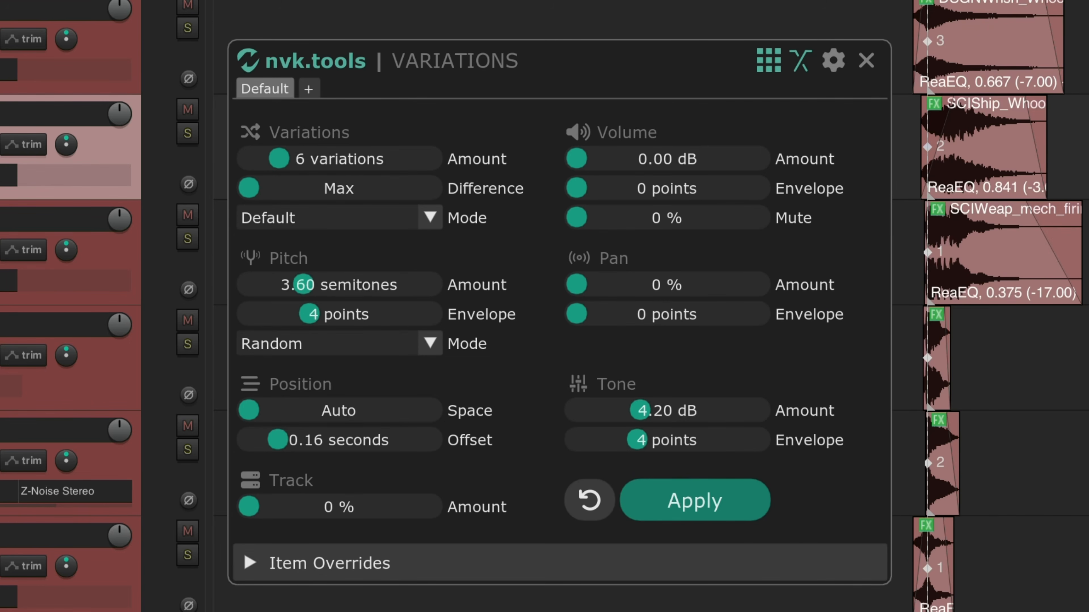
- Save the current settings as a new preset tab and rename it Basic
left_click(311, 93)
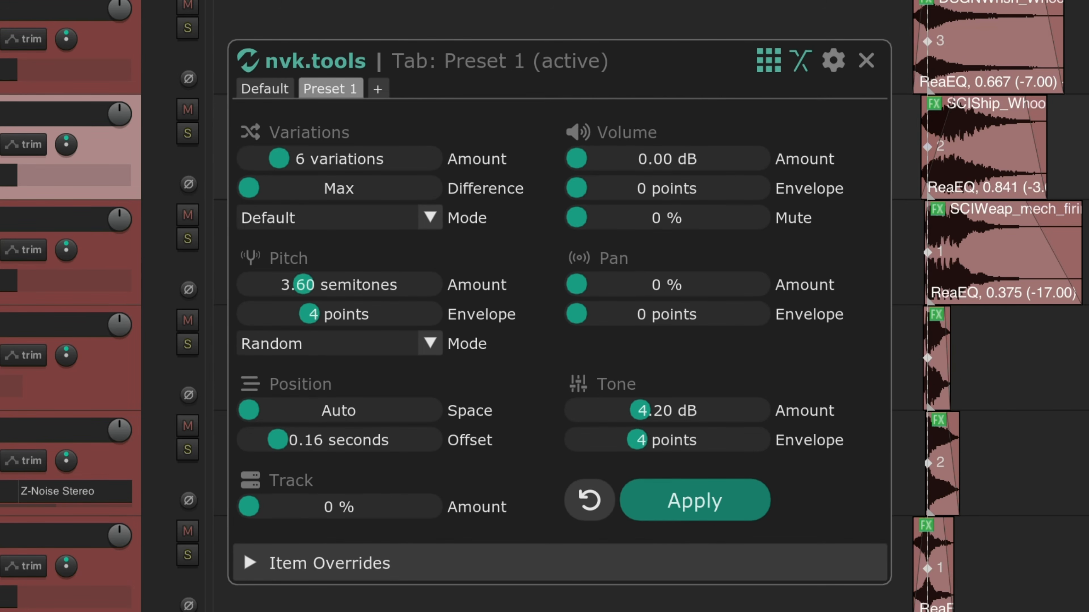
right_click(316, 90)
left_click_drag(415, 107, 288, 111)
type("Basic")
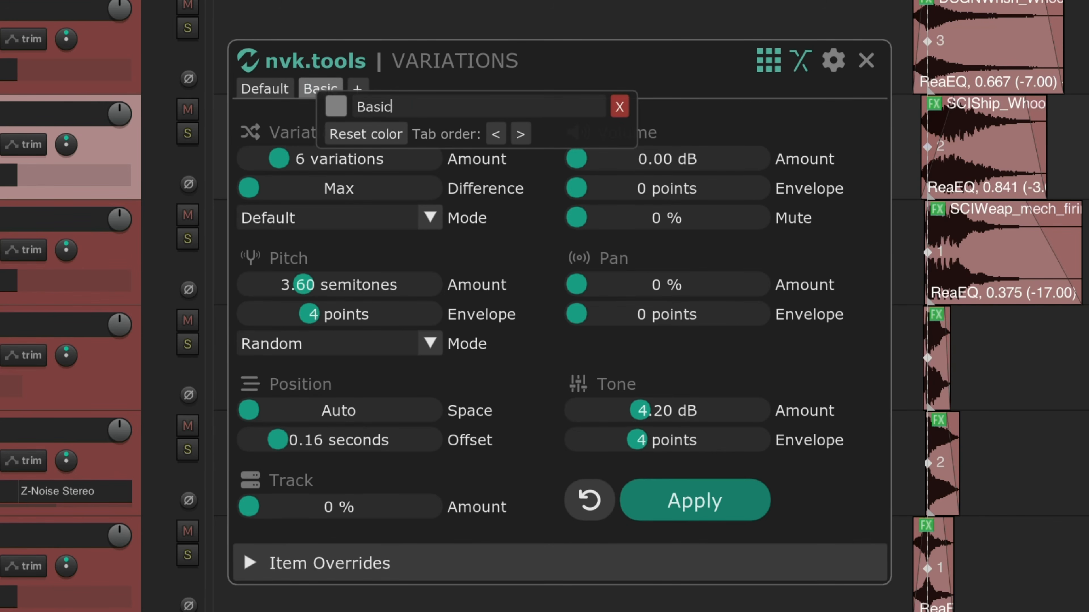
- Set the Basic preset's tab color to red (#D11B1B) and close the tab options
left_click(335, 106)
left_click(537, 162)
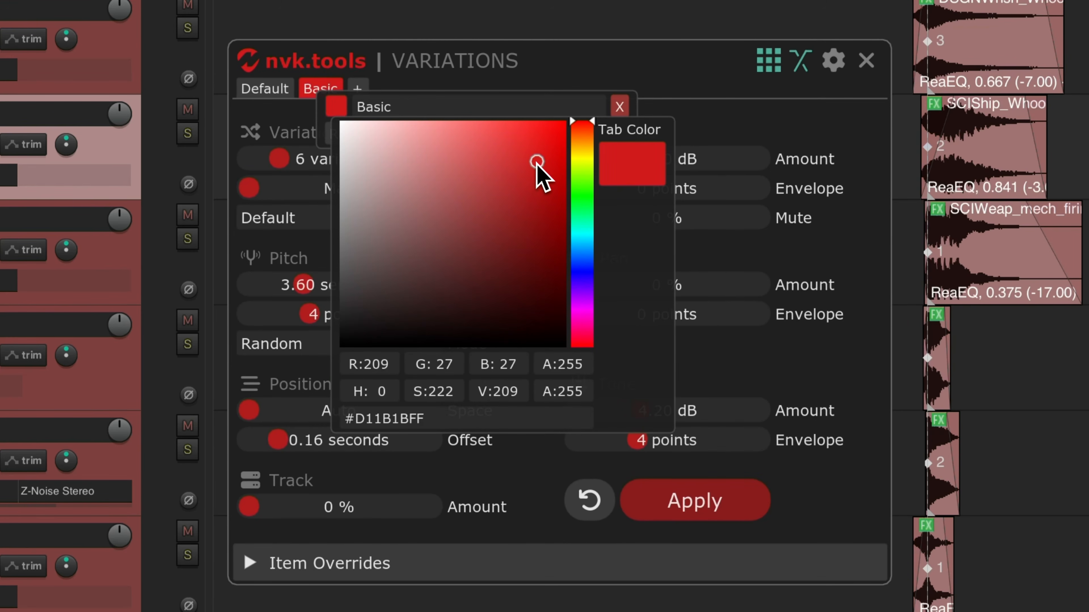
left_click(537, 61)
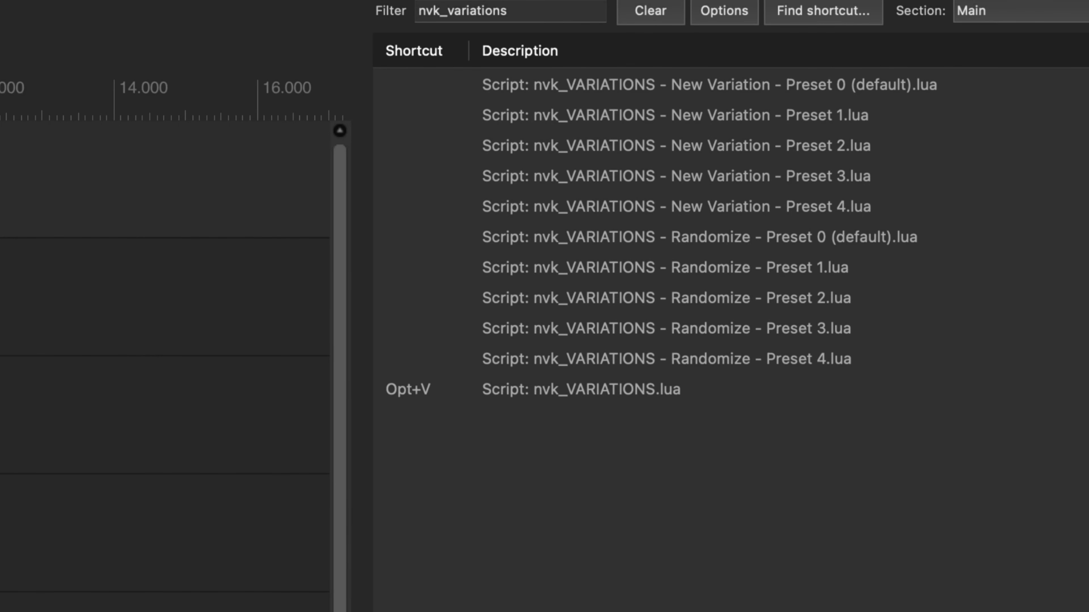
- Run the script "nvk_VARIATIONS - New Variation - Preset 1.lua" repeatedly to add three variations of the sound
left_click(417, 119)
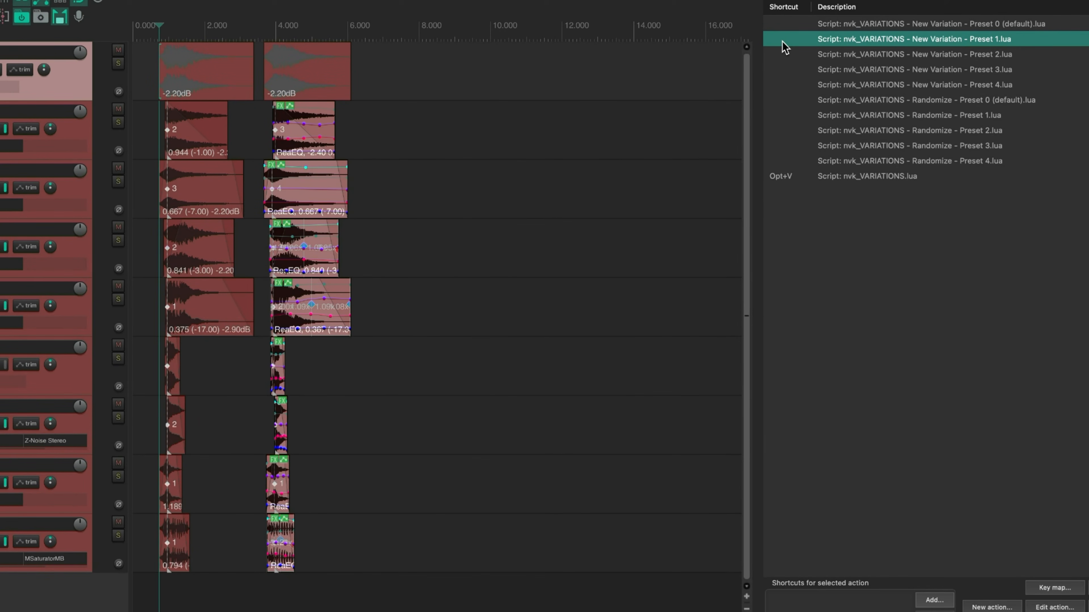
double_click(785, 42)
double_click(784, 43)
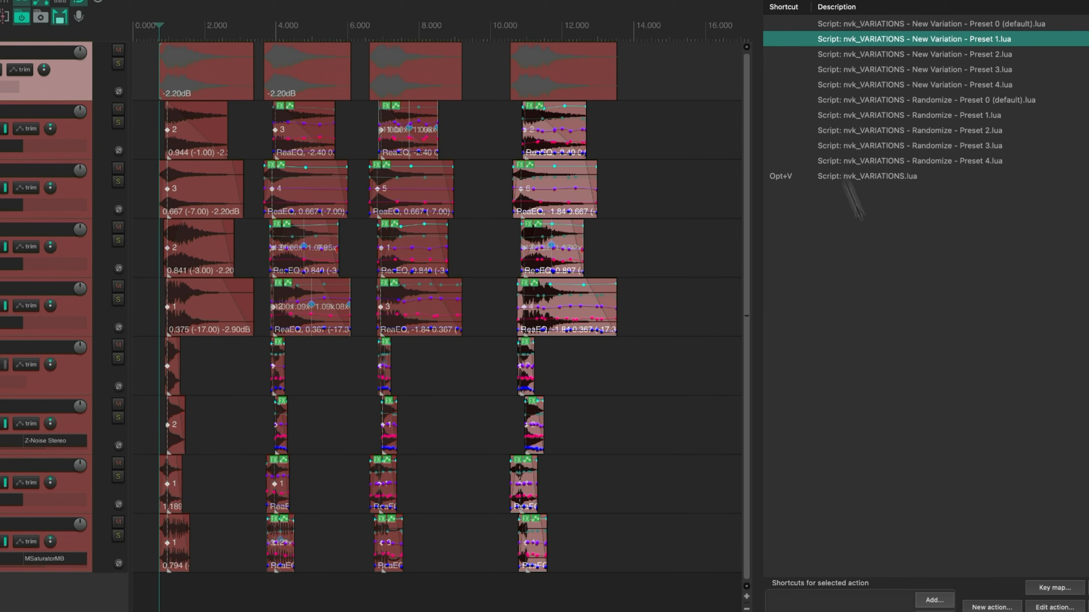
- Assign the backtick (`) as shortcut to the New Variation - Preset 1 script and trigger it on the timeline
left_click(934, 600)
key("grave")
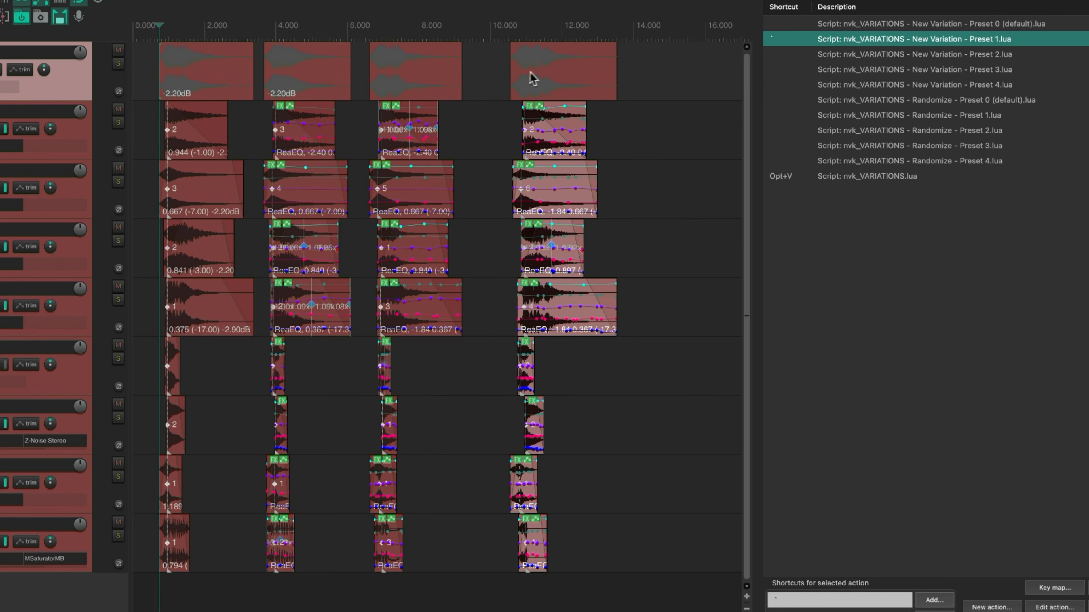
left_click(536, 79)
key("grave")
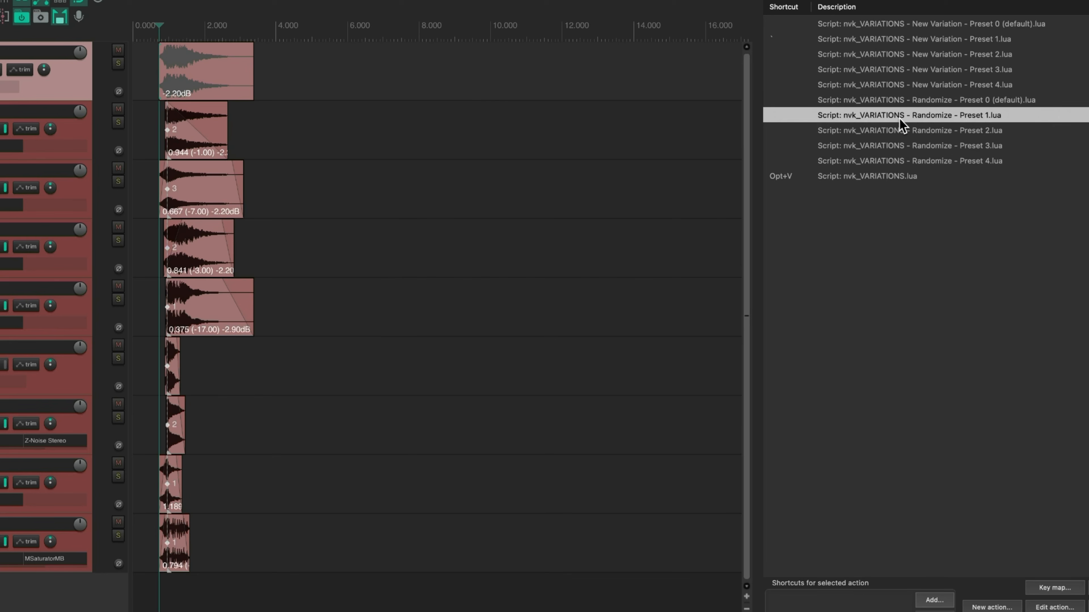
- Run the script "nvk_VARIATIONS - Randomize - Preset 1.lua" several times on the original items
double_click(901, 120)
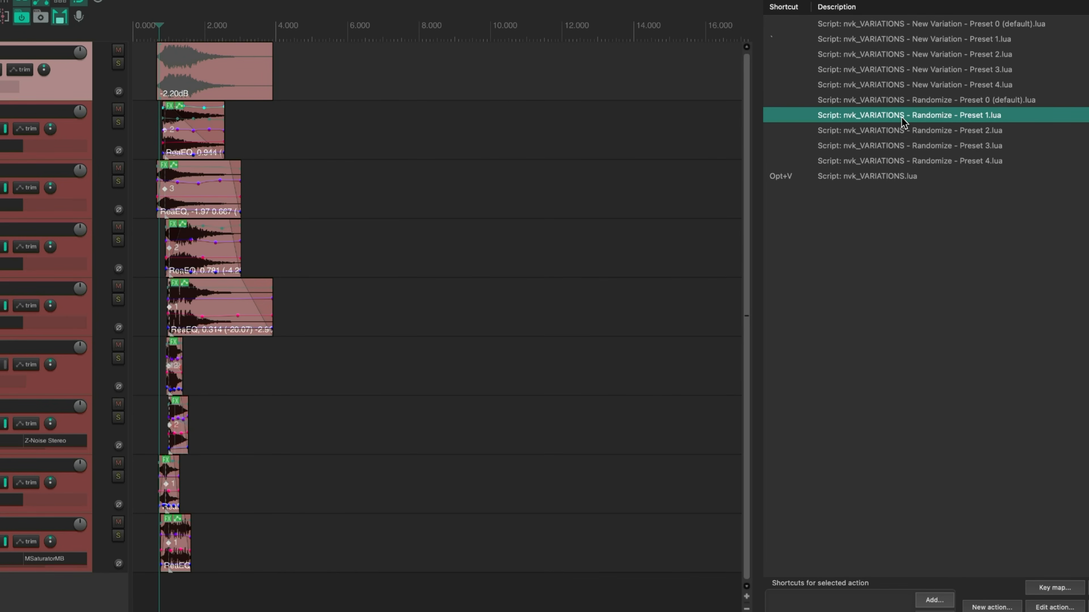
double_click(901, 117)
double_click(902, 118)
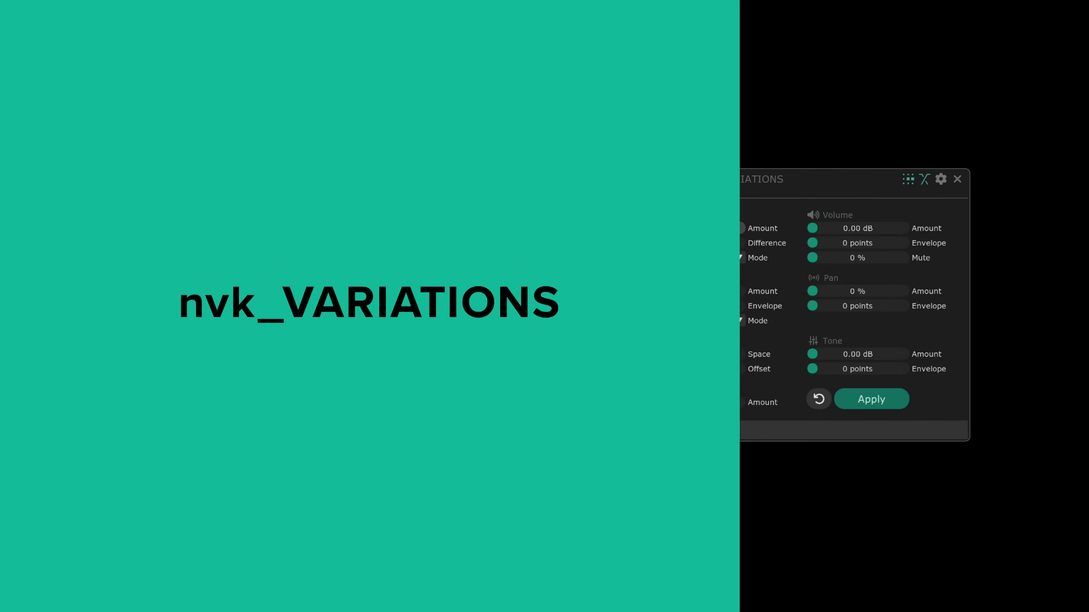
- Set the variation mode to Random, the pitch amount to 1.12 semitones, and add points to the pitch envelope
left_click(660, 258)
left_click(661, 284)
left_click_drag(654, 293, 678, 308)
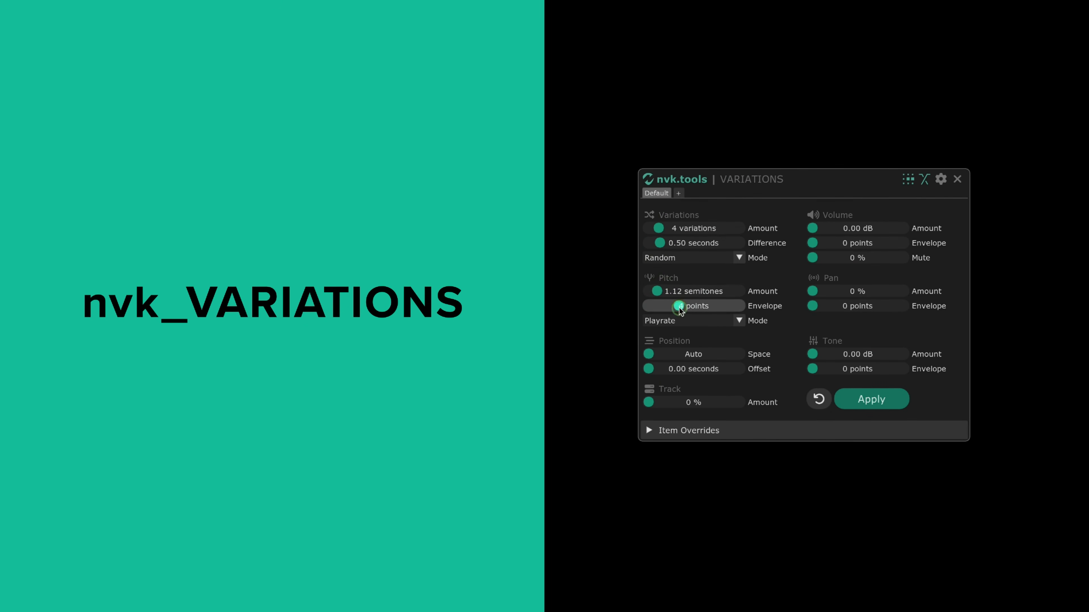